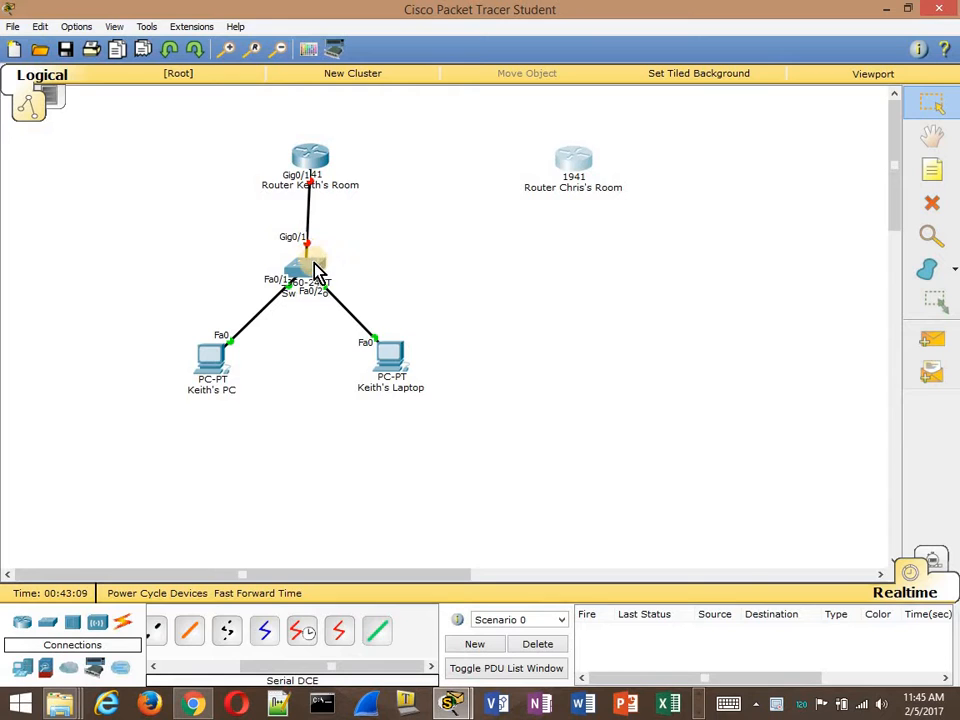
Step: Inspect the existing 2960 switch by viewing its command line and its port status summary
left_click(313, 263)
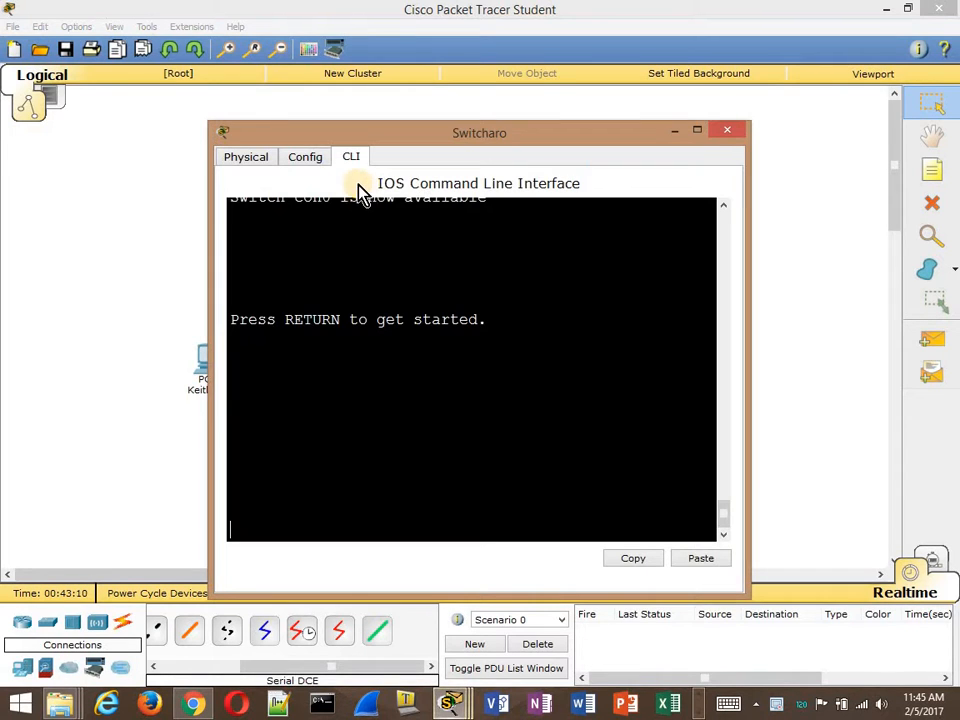
left_click(722, 131)
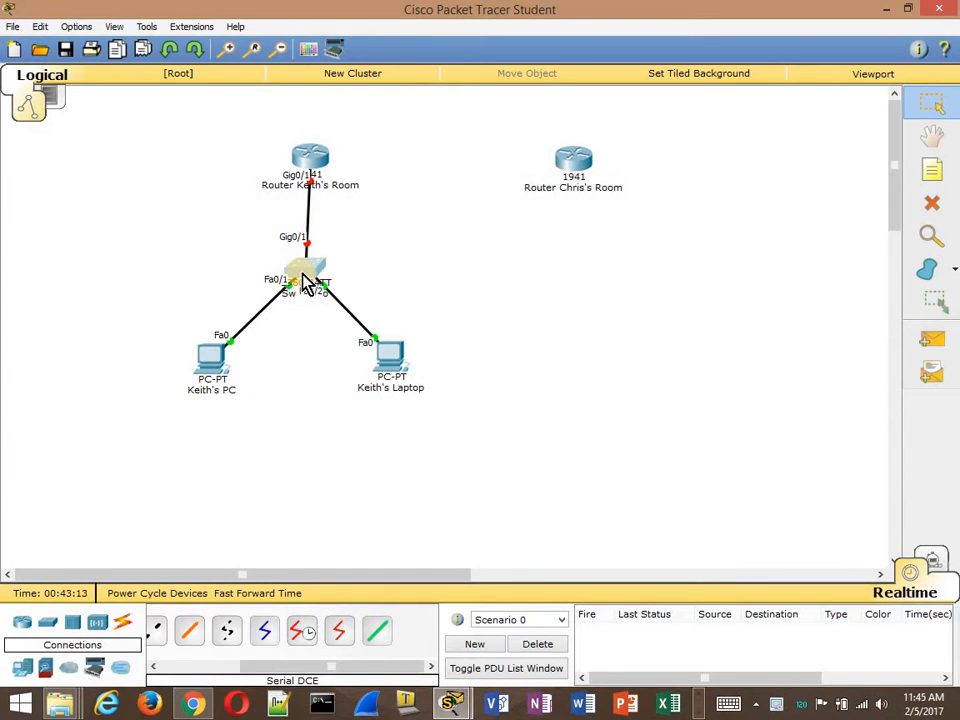
mouse_move(308, 283)
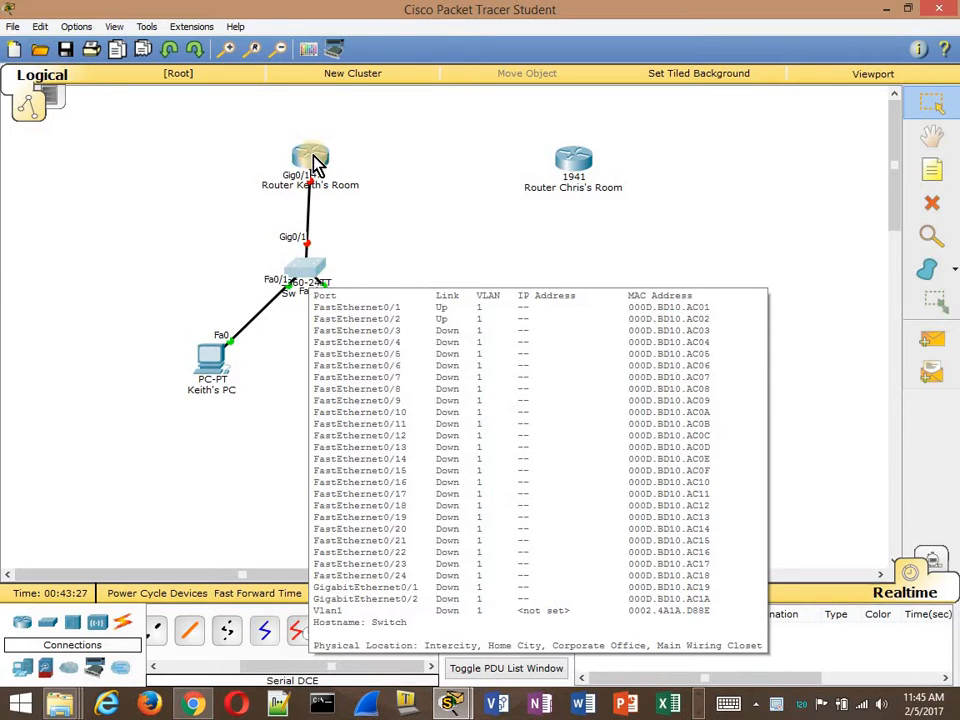
mouse_move(312, 160)
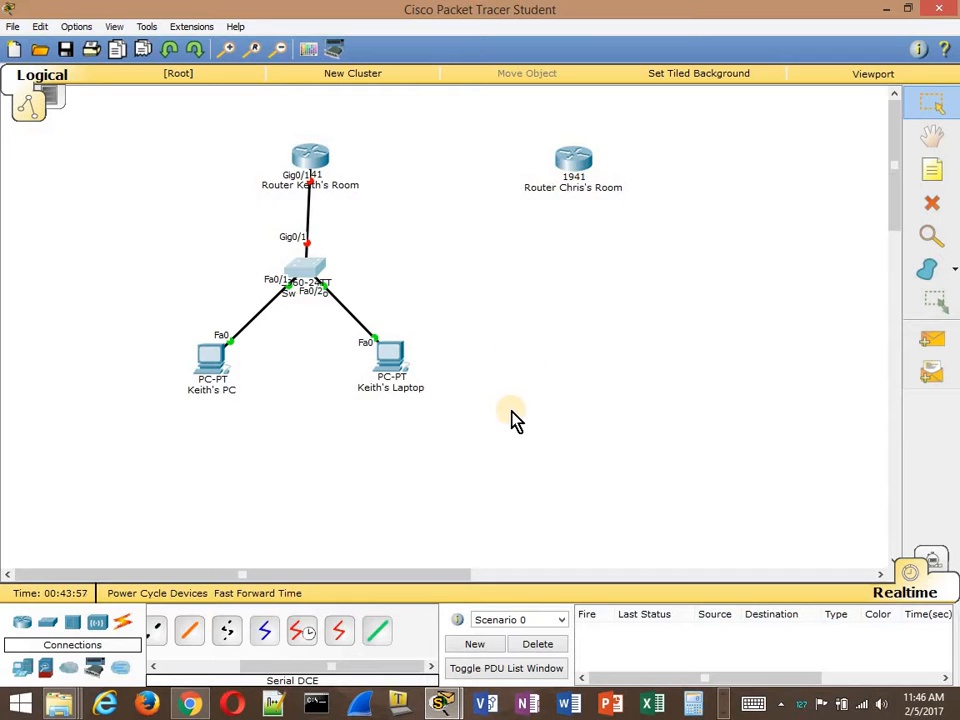
Step: Connect the first router's Serial0/0/0 port to the second router's Serial0/1/0 port with a Serial DCE cable
left_click_drag(264, 664, 211, 667)
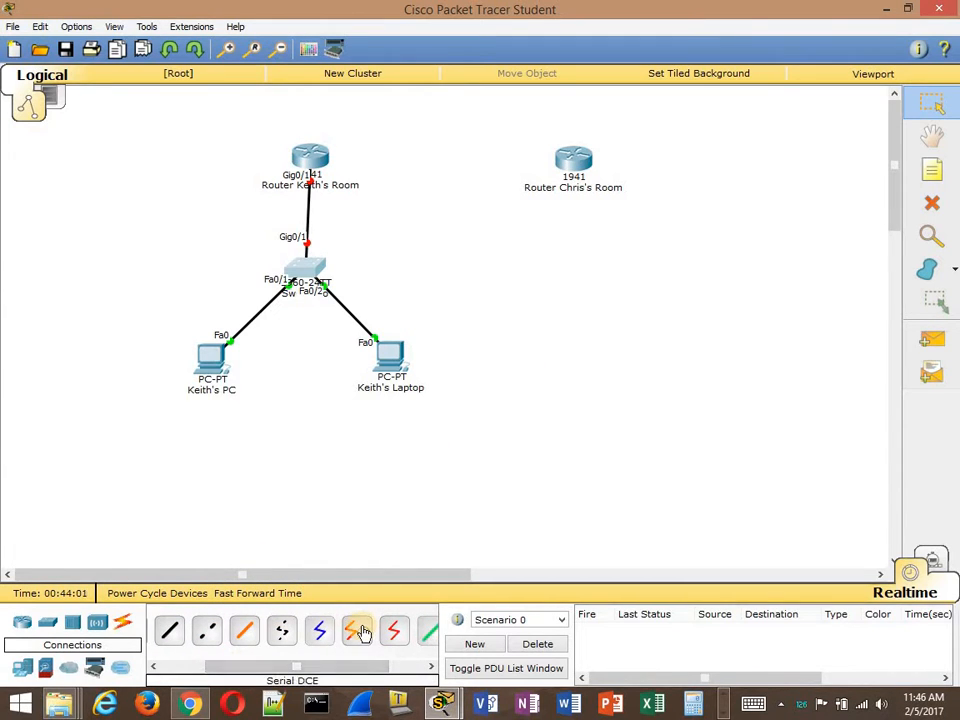
left_click(360, 632)
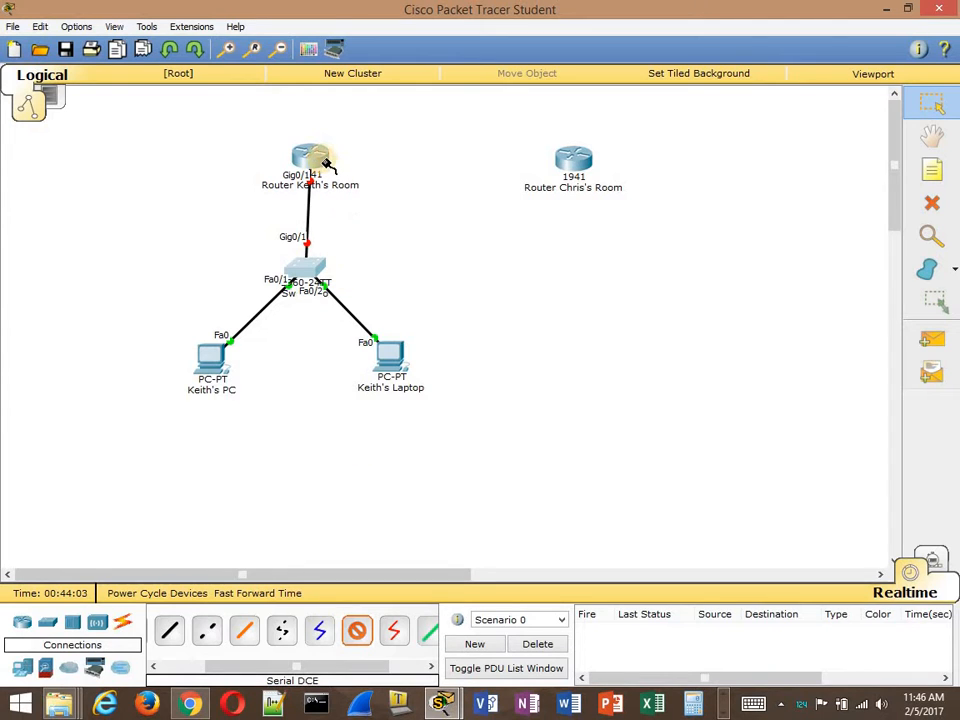
left_click(358, 636)
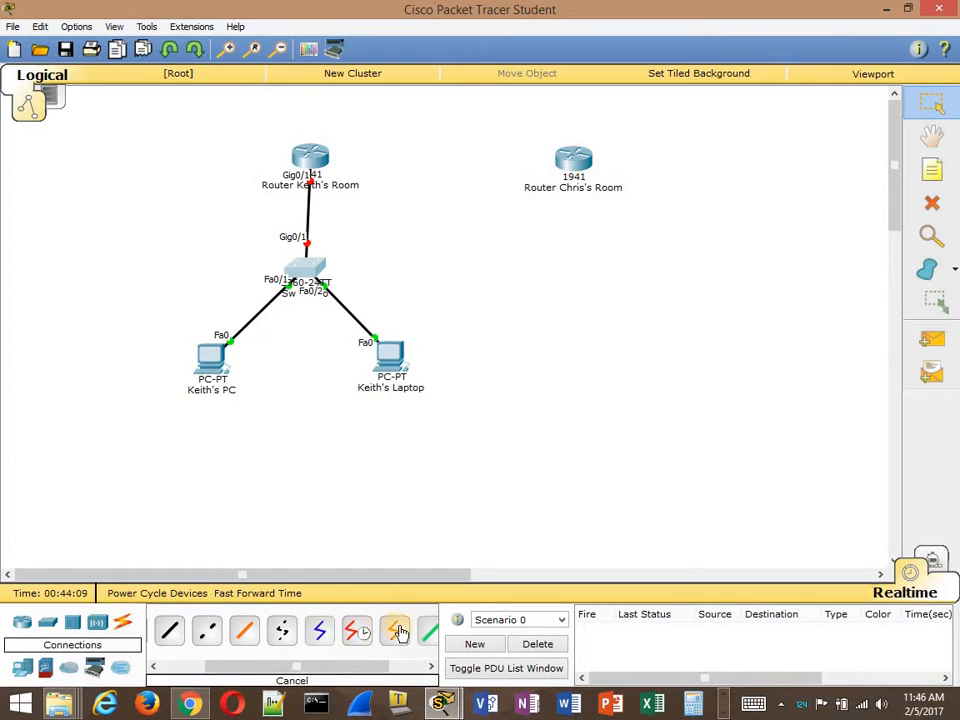
left_click(362, 634)
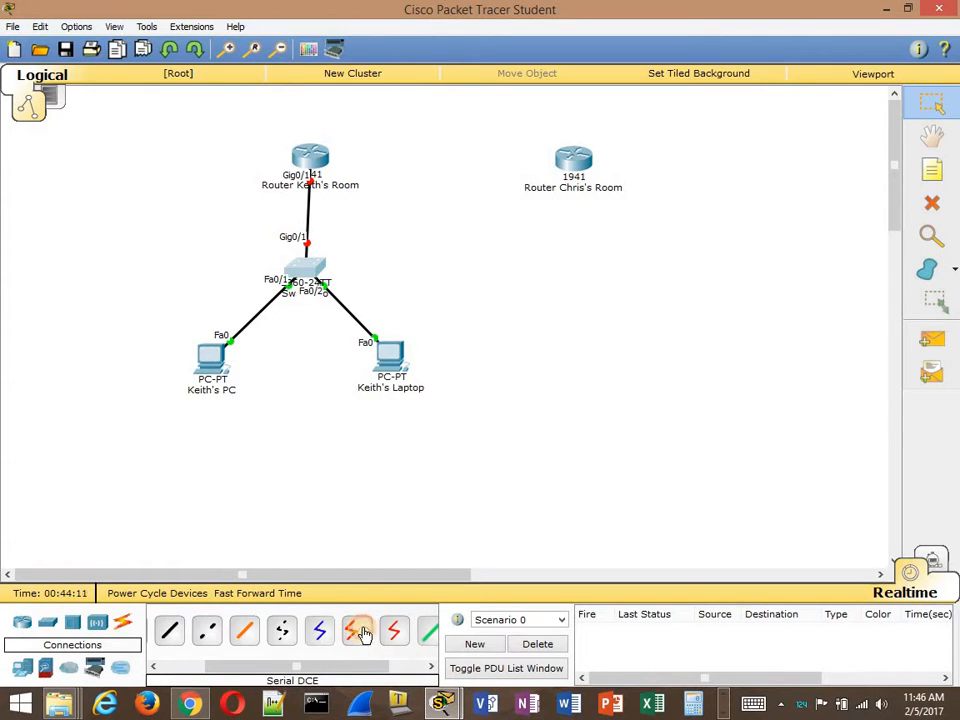
left_click(320, 164)
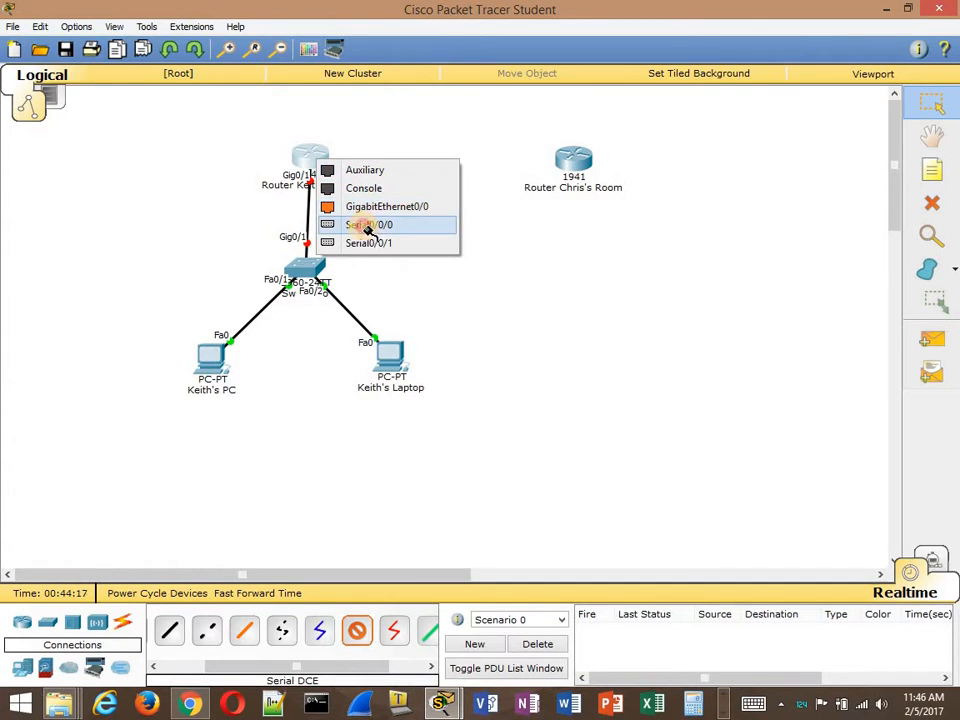
left_click(366, 226)
left_click(573, 165)
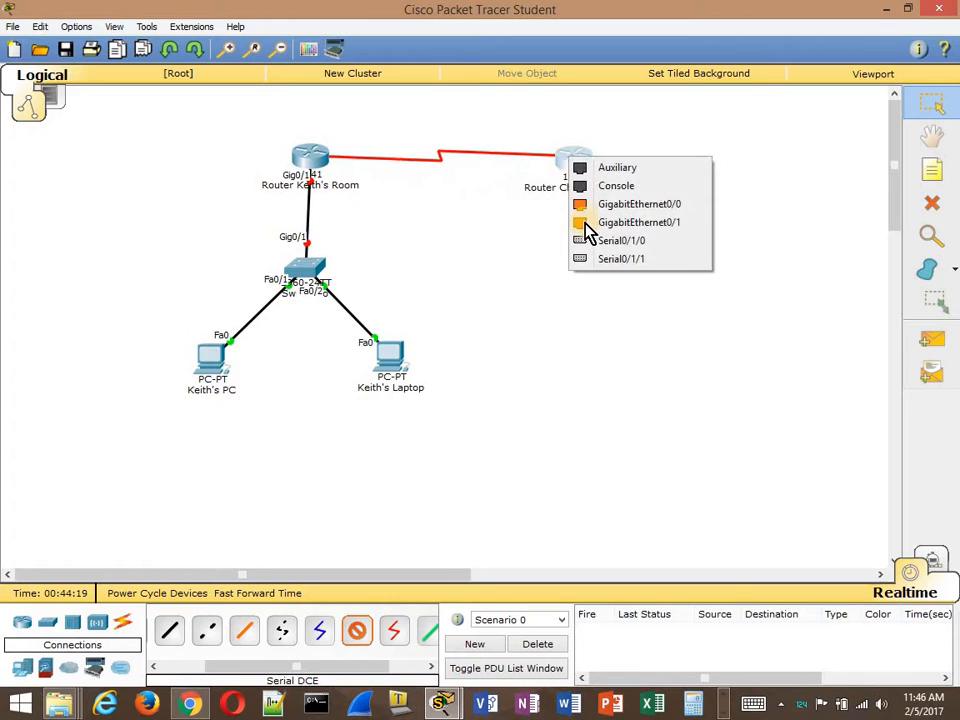
left_click(587, 242)
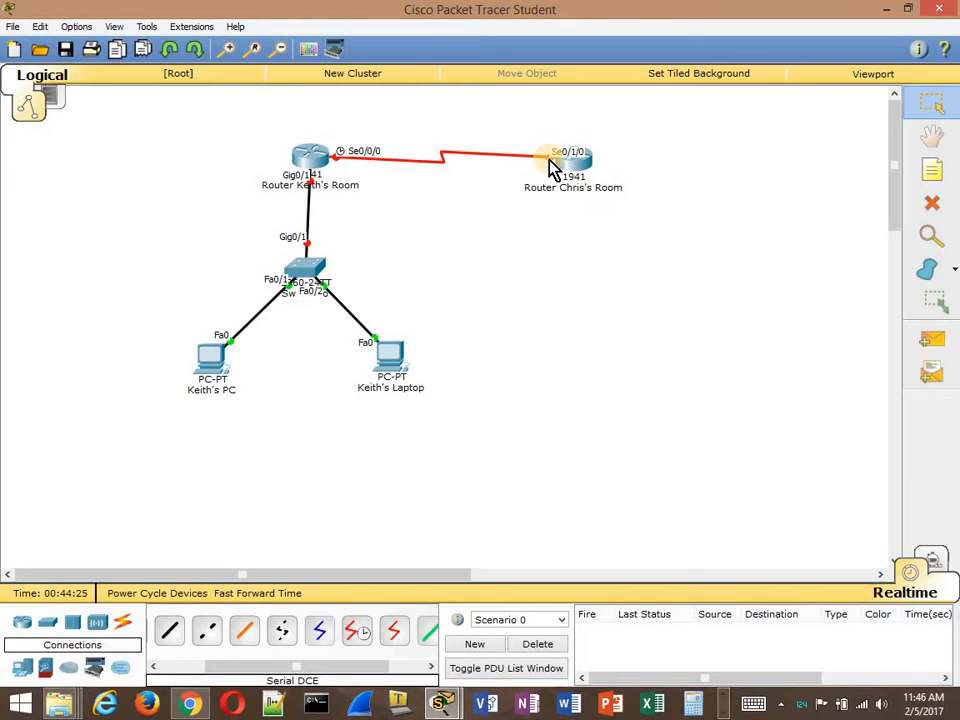
key("super+c")
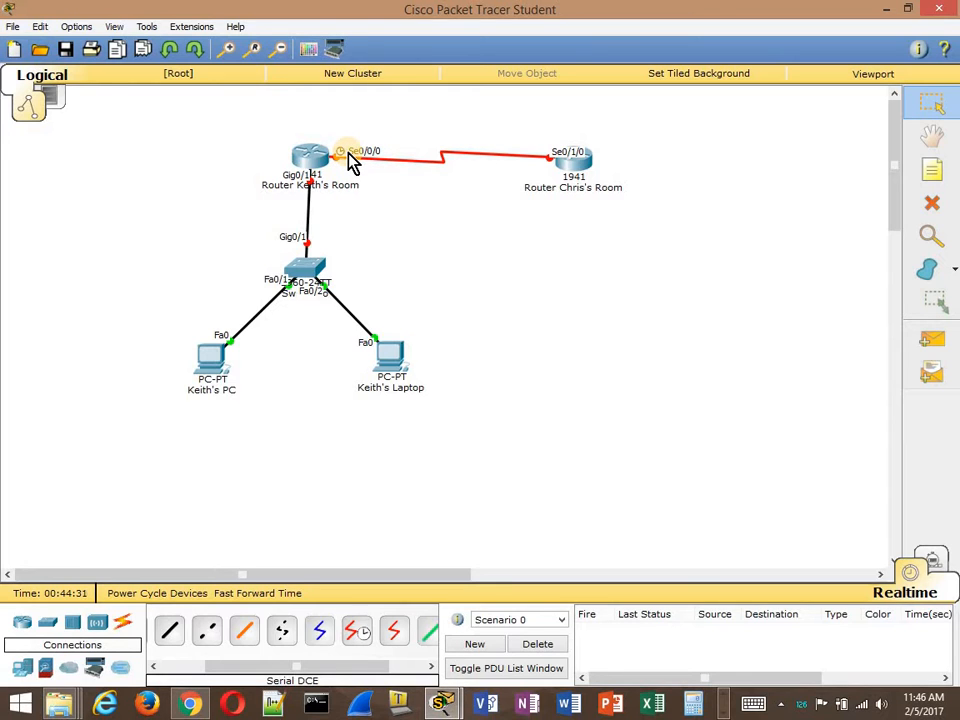
Step: Compare the physical views of both 1941 routers to check which slot holds the HWIC-2T serial module
left_click(316, 162)
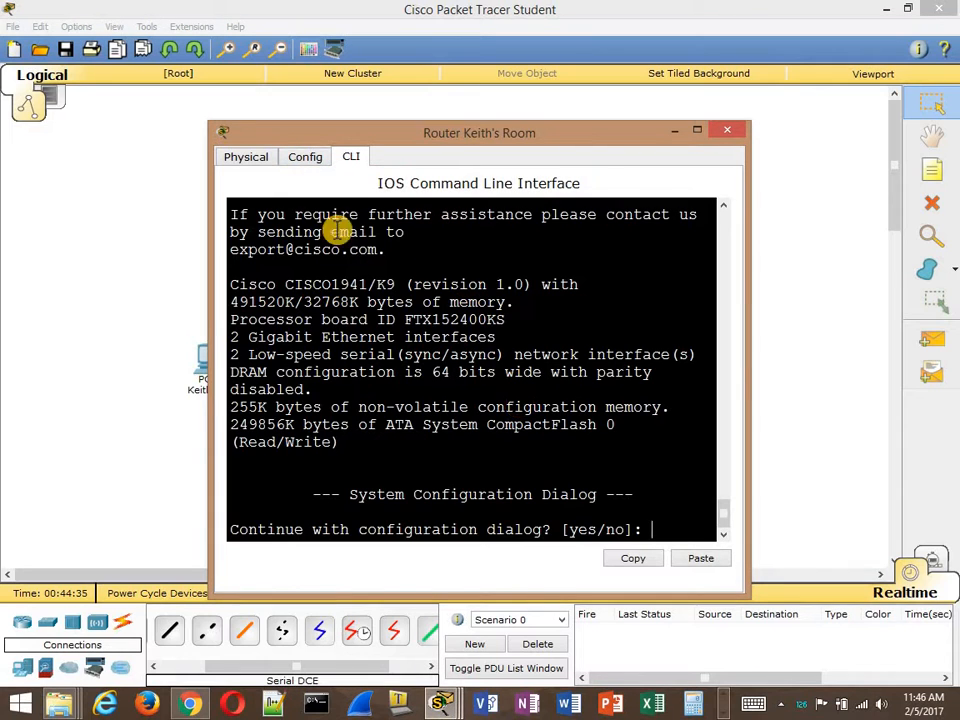
left_click(262, 162)
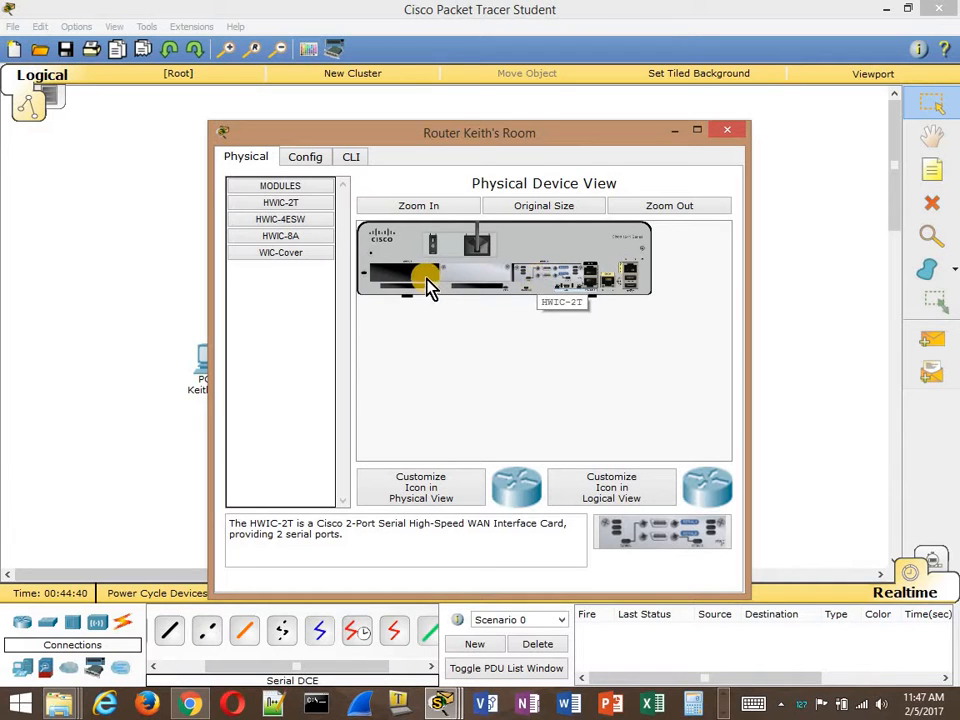
left_click(731, 136)
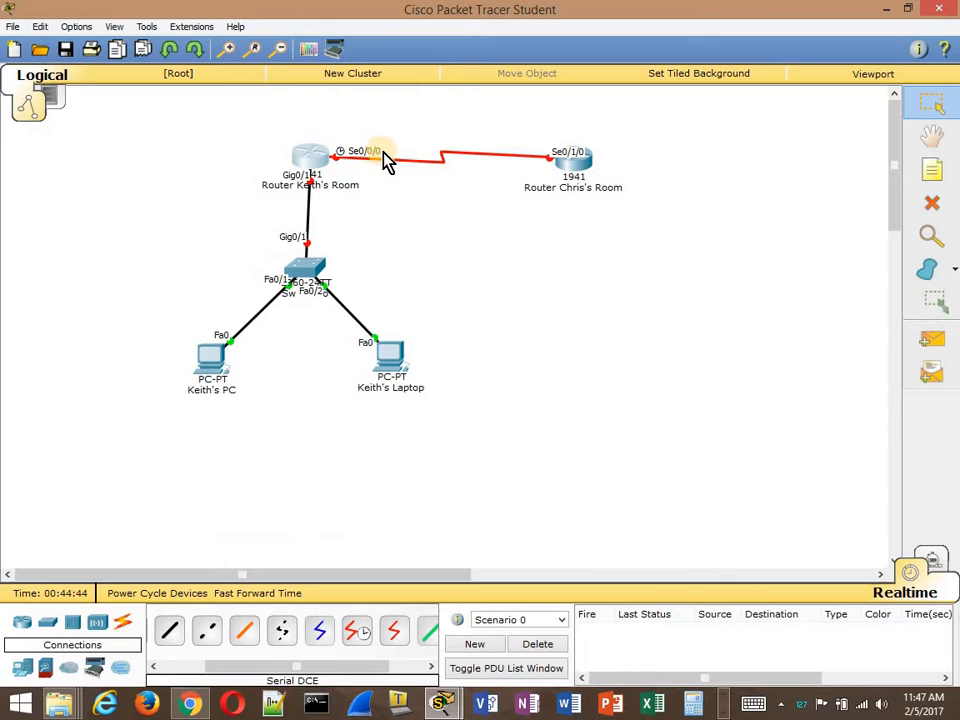
left_click(575, 163)
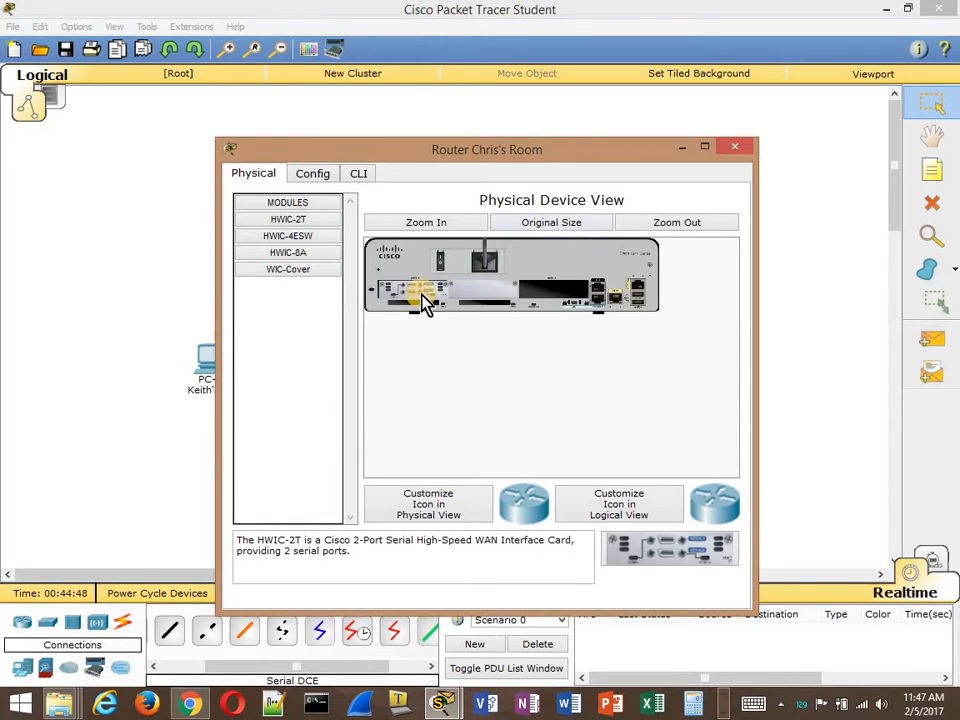
left_click(734, 147)
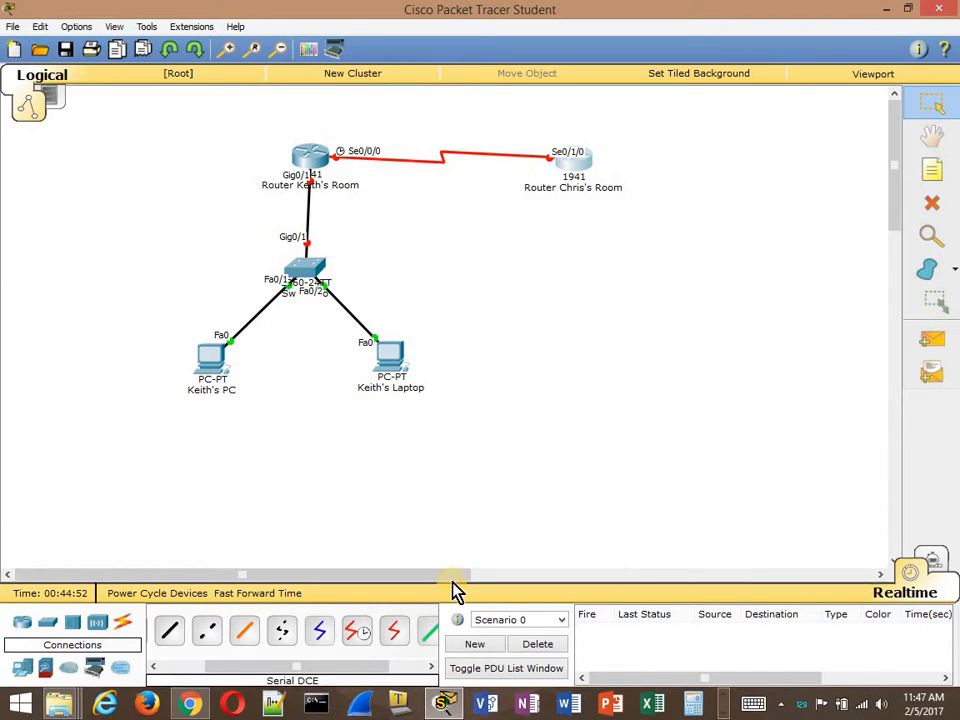
Step: Delete the serial cable between the two routers and return to the Select tool
left_click(933, 205)
left_click(390, 355)
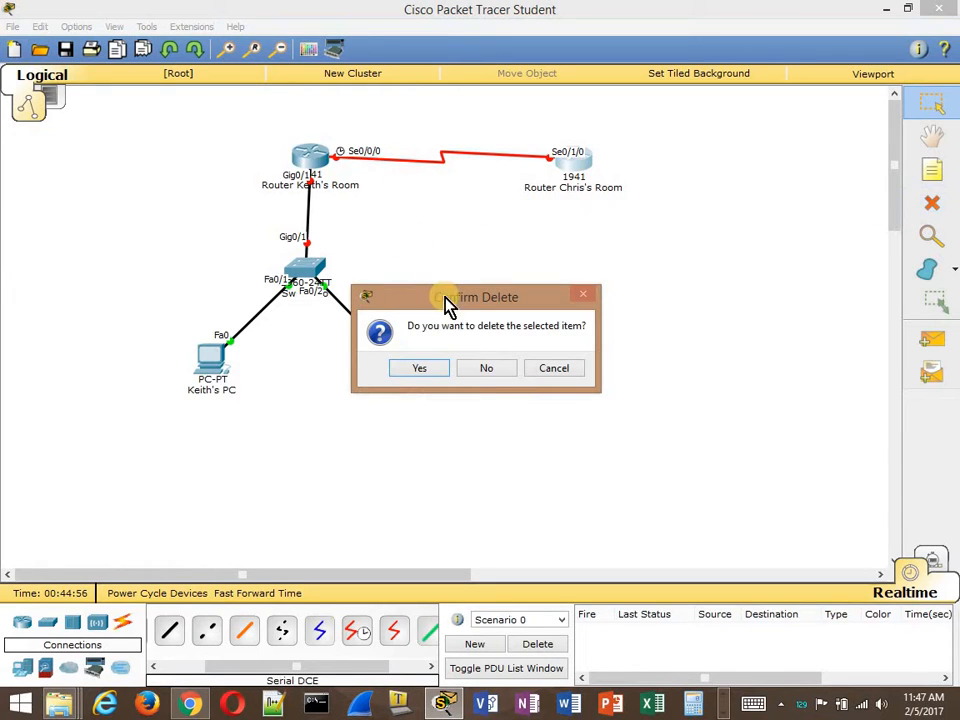
left_click(499, 368)
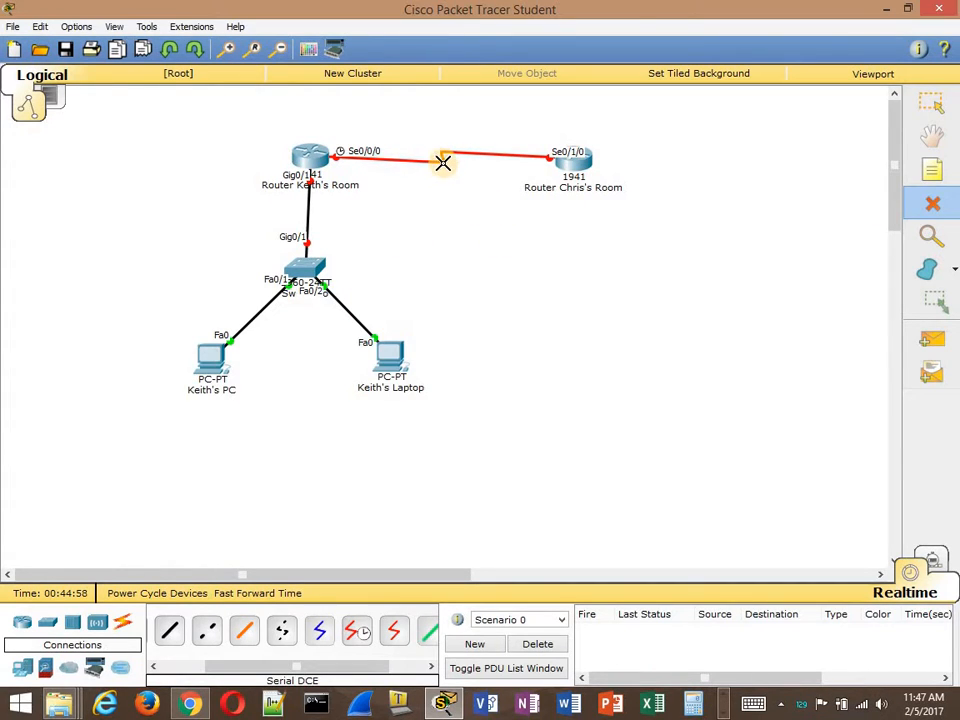
left_click(443, 162)
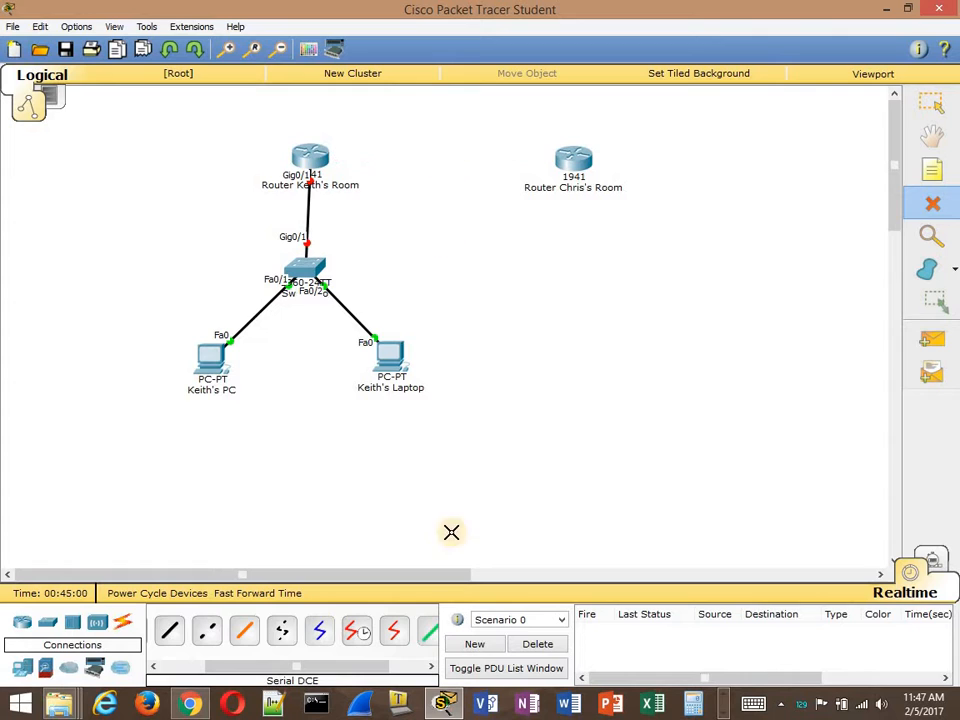
left_click(930, 100)
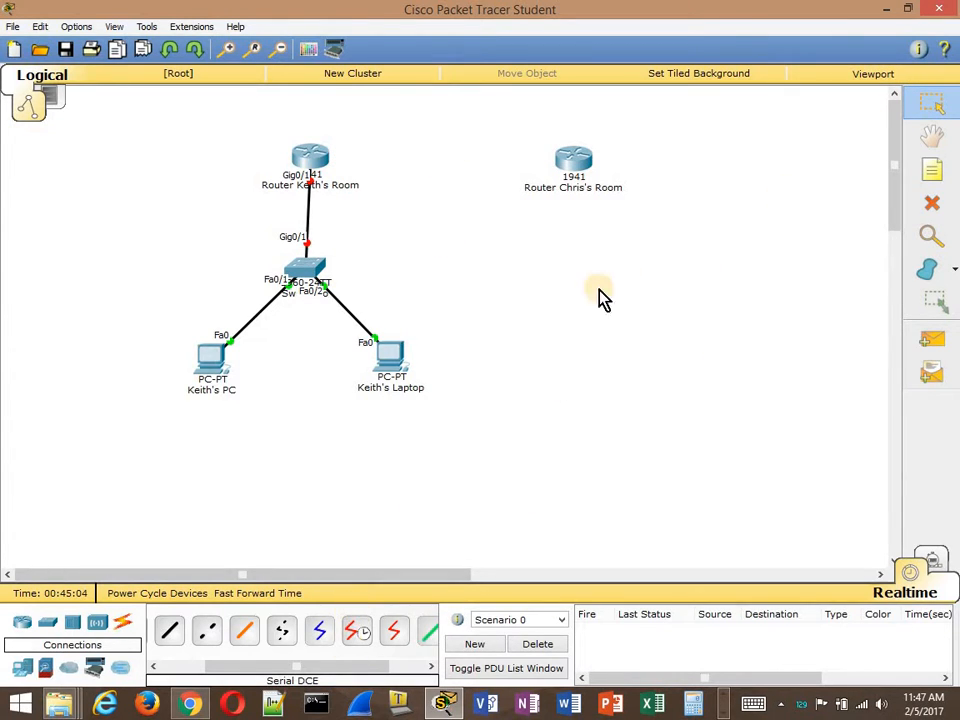
Step: Power off the second router, move its HWIC-2T module to the slot beside the built-in ports, and power it back on
left_click(578, 186)
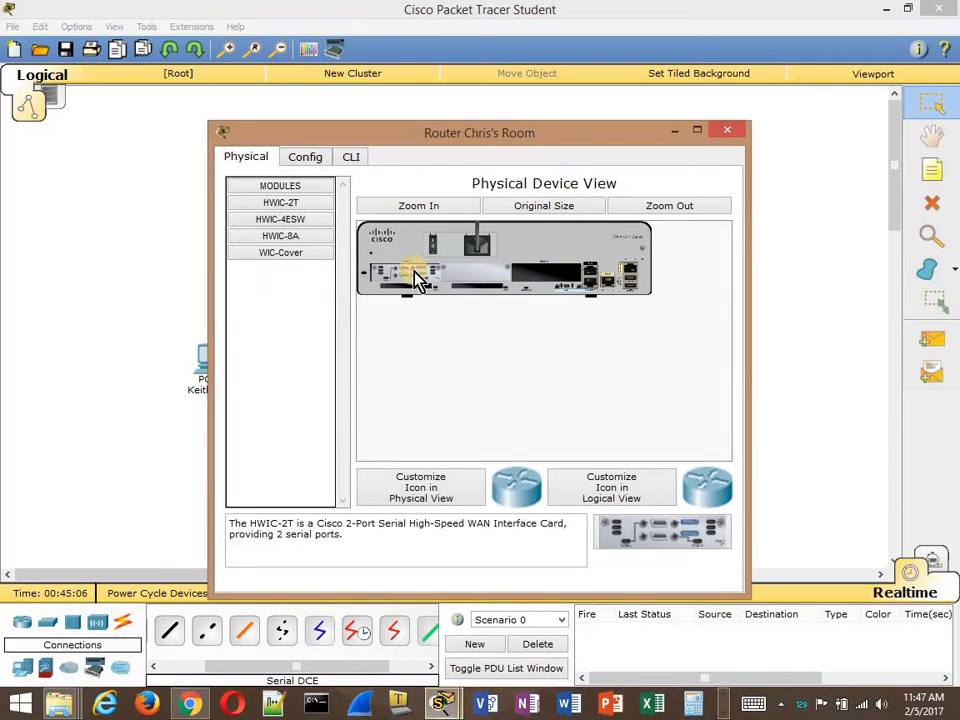
left_click_drag(418, 277, 292, 228)
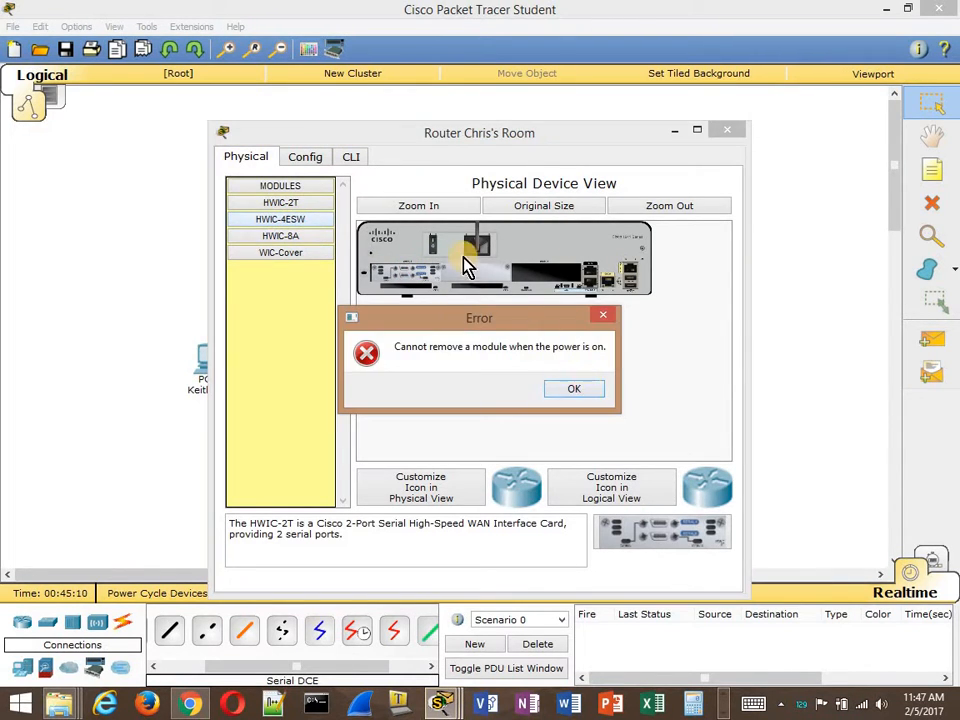
key("Return")
left_click_drag(432, 270, 285, 231)
left_click_drag(641, 526, 543, 275)
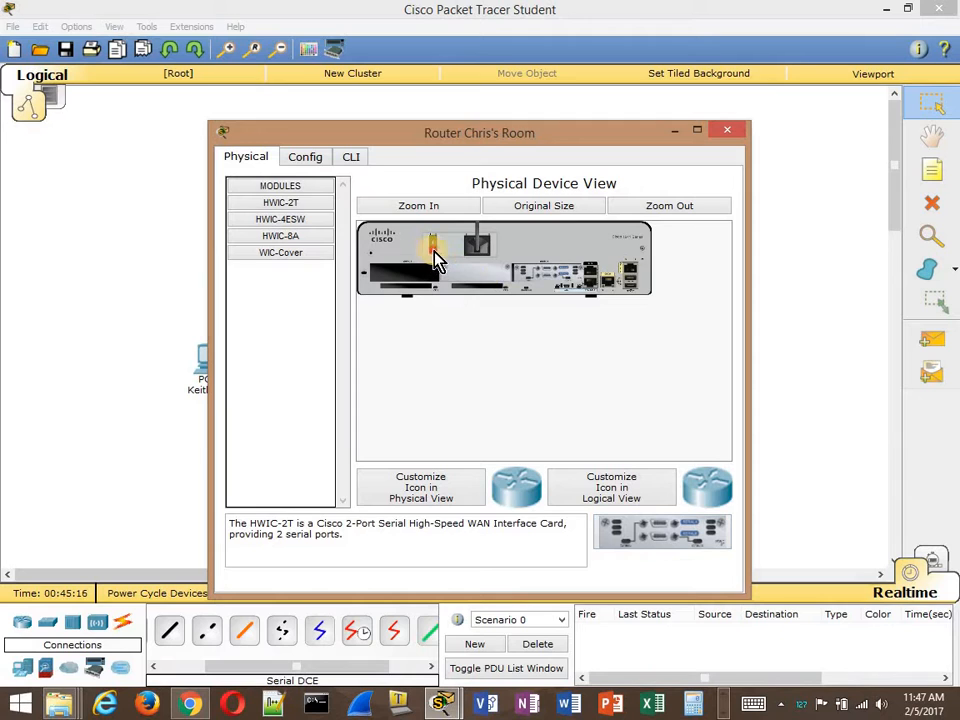
left_click(727, 130)
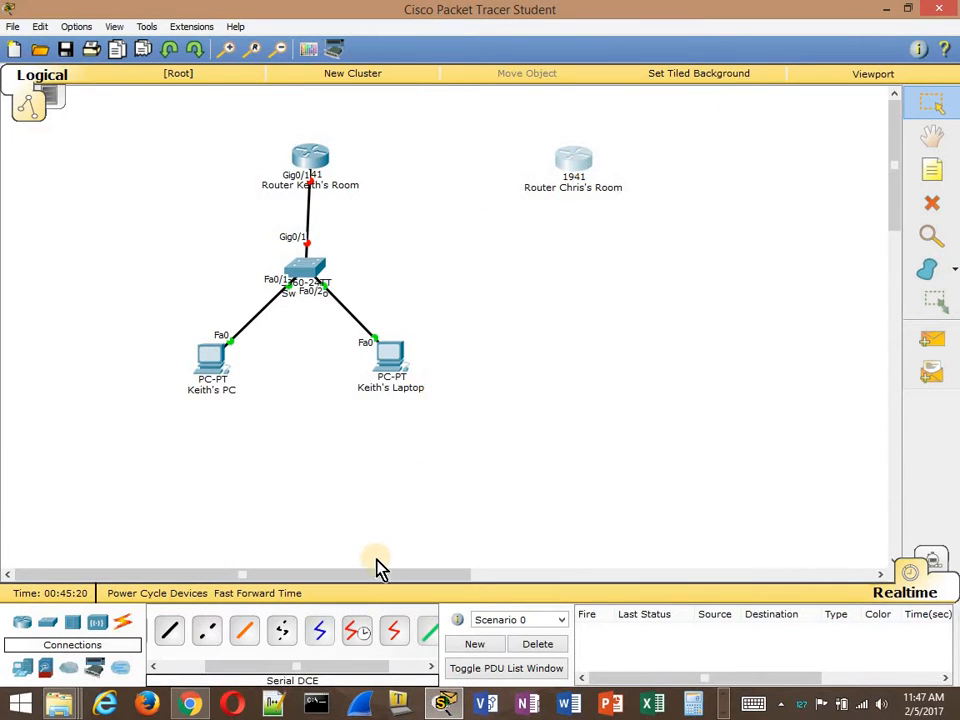
left_click(362, 630)
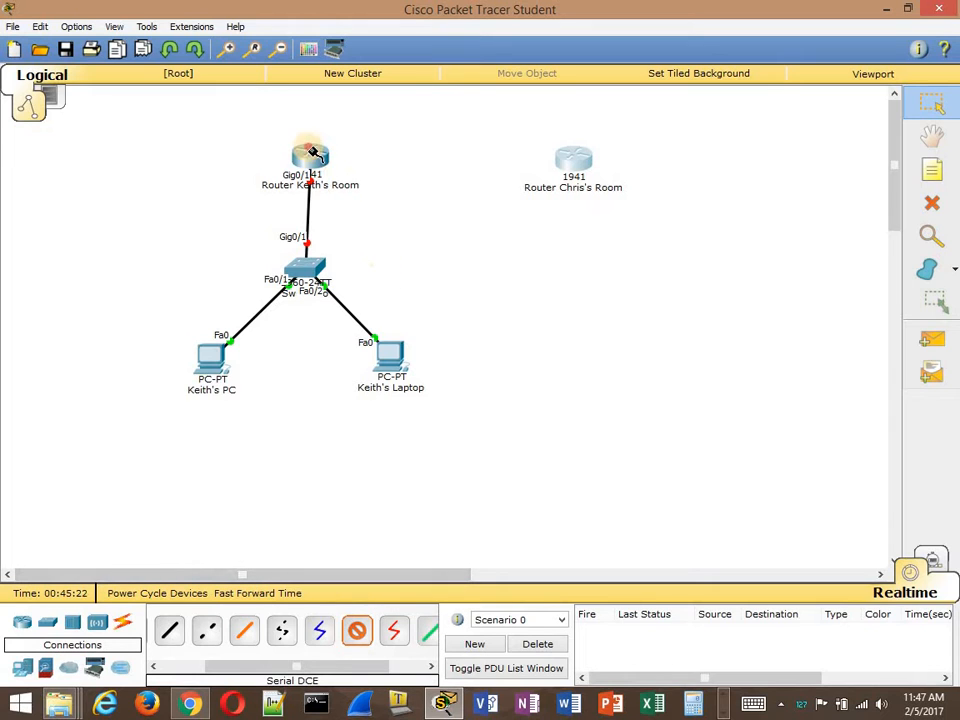
left_click(340, 172)
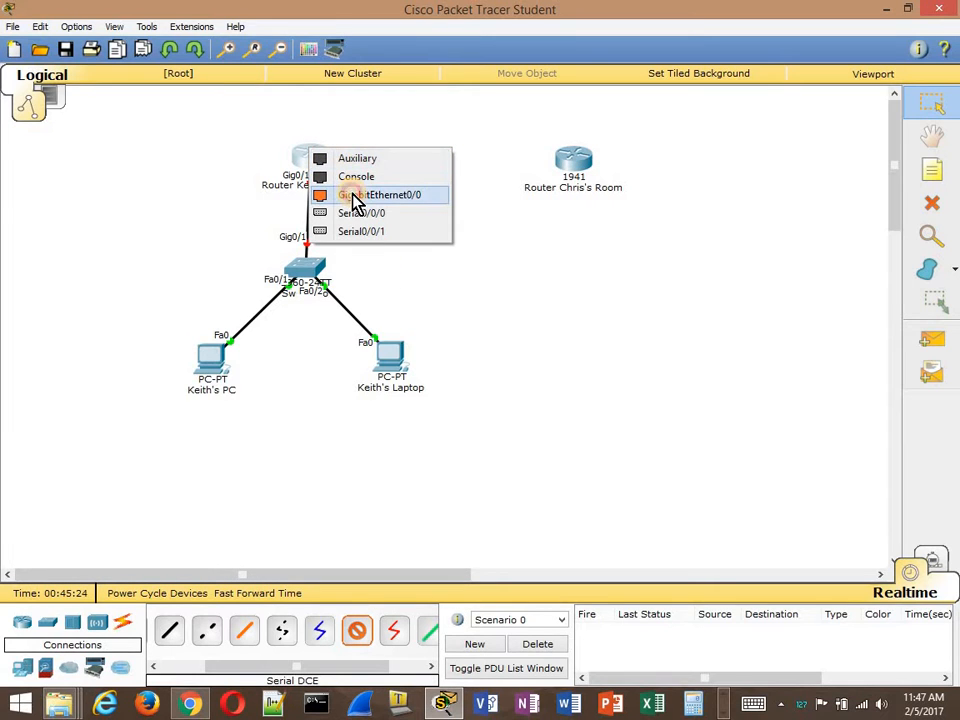
left_click(353, 195)
left_click(564, 372)
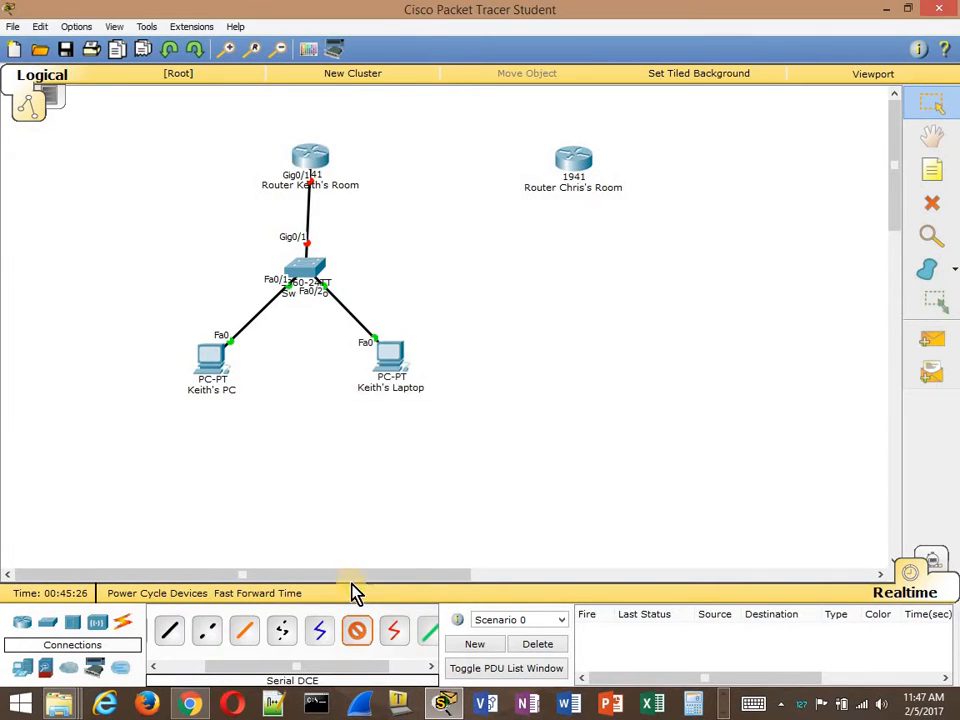
Step: Connect Serial0/0/0 on the first router to Serial0/0/0 on the second router with a Serial DCE cable
left_click(316, 171)
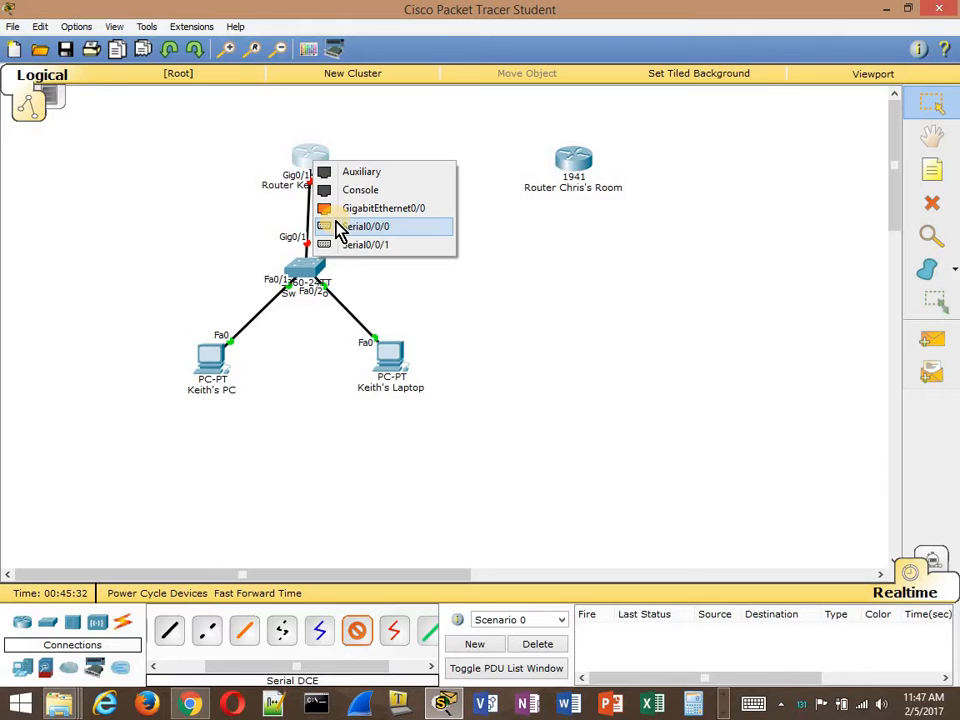
left_click(360, 226)
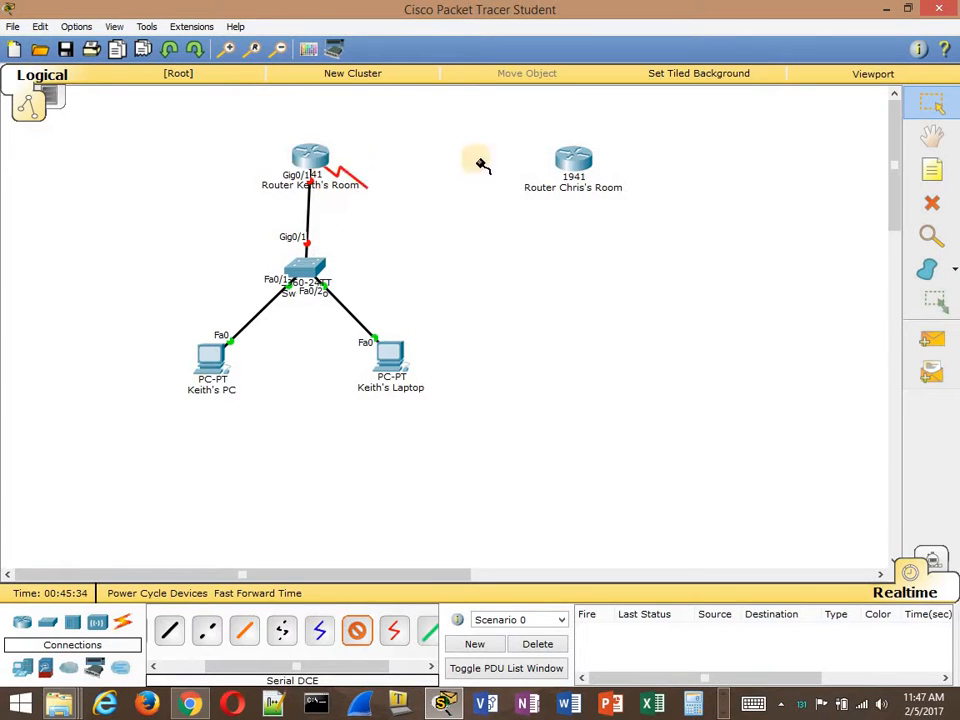
left_click(580, 162)
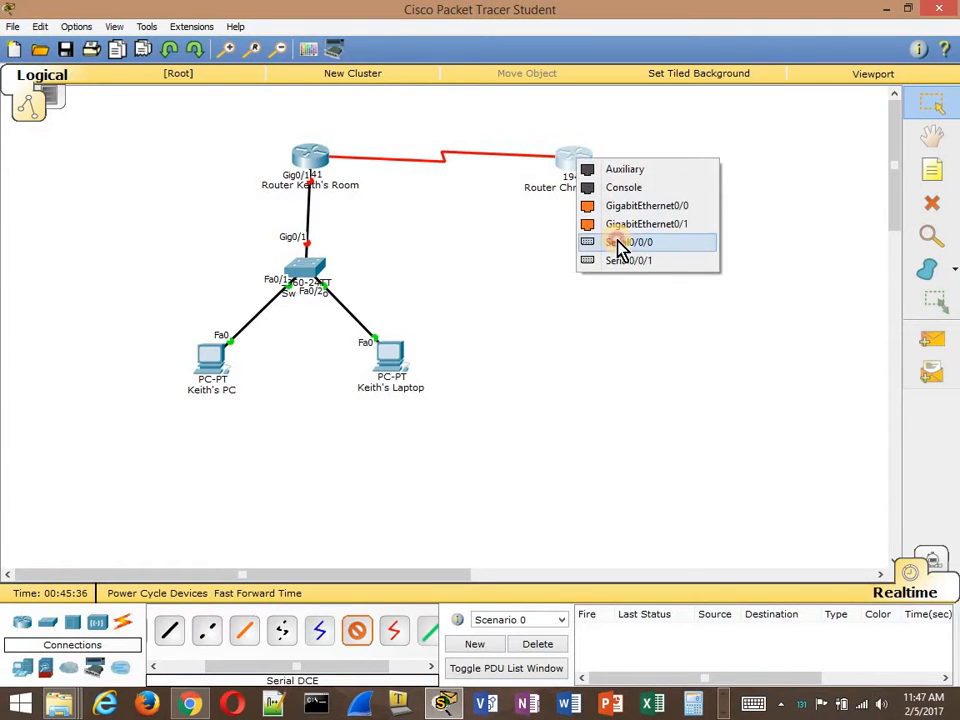
left_click(619, 246)
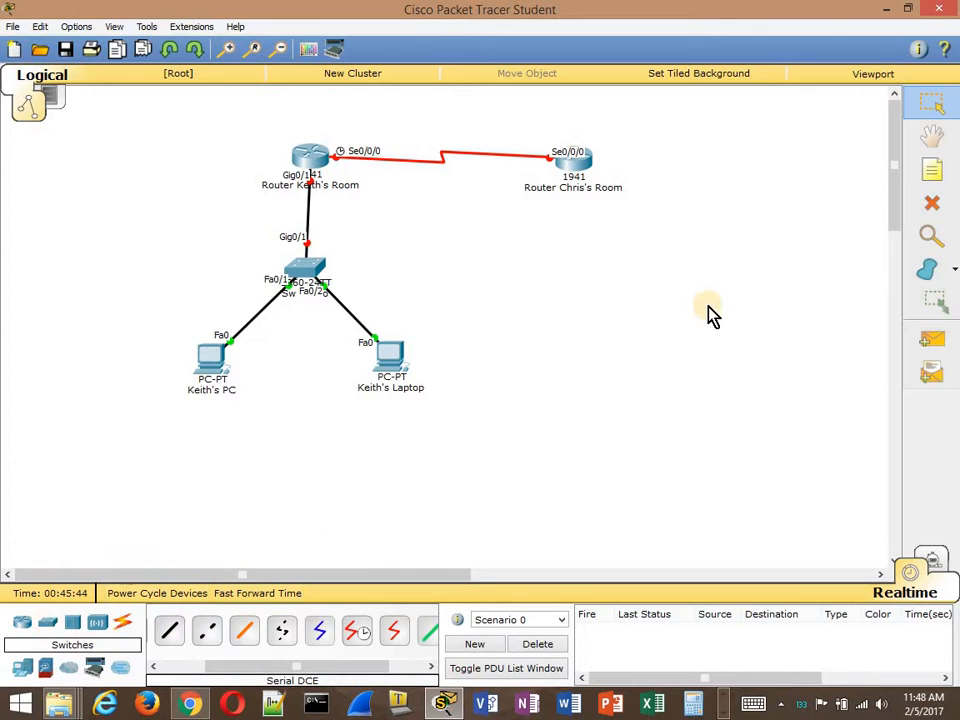
Step: Place a 2960-24TT switch below the second router
left_click(249, 632)
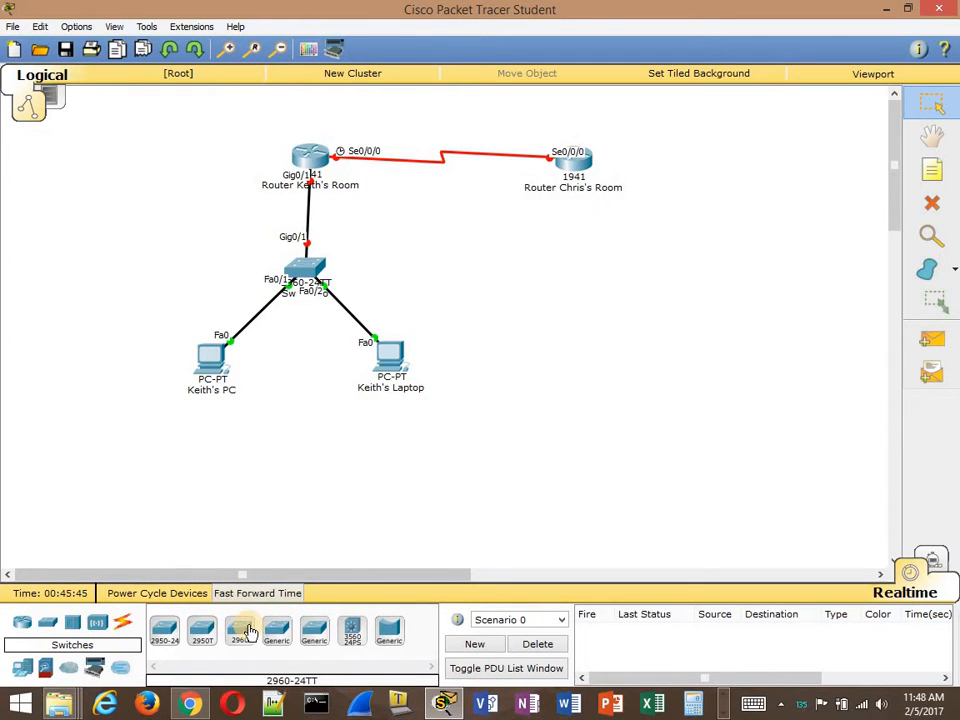
left_click(573, 265)
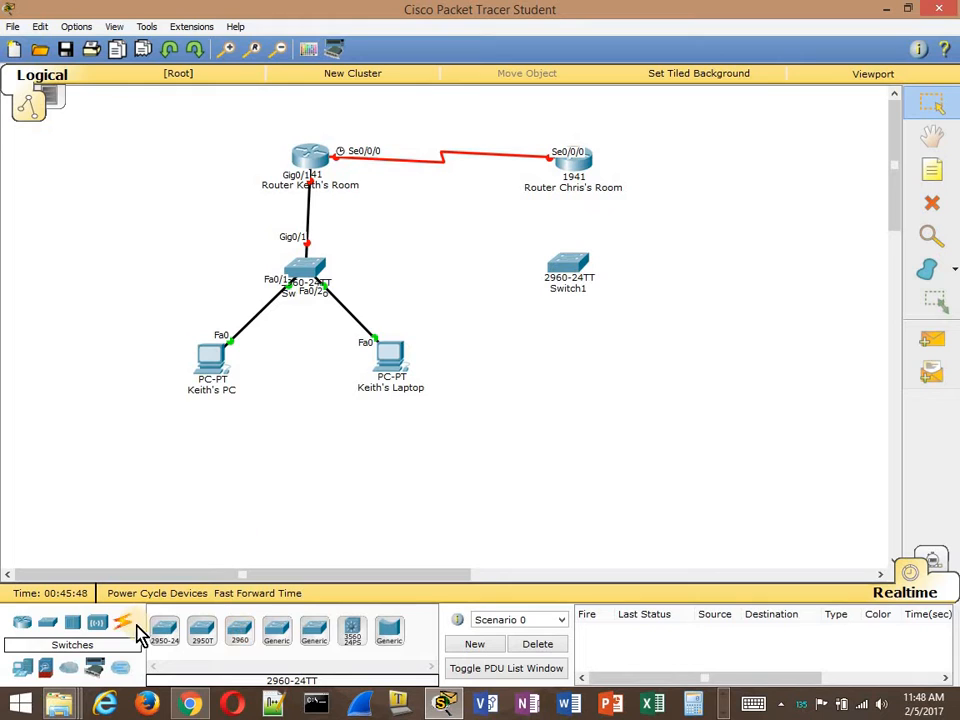
Step: Place two PC-PT end devices below the second switch, one to each side, and line them up in a row
left_click(22, 667)
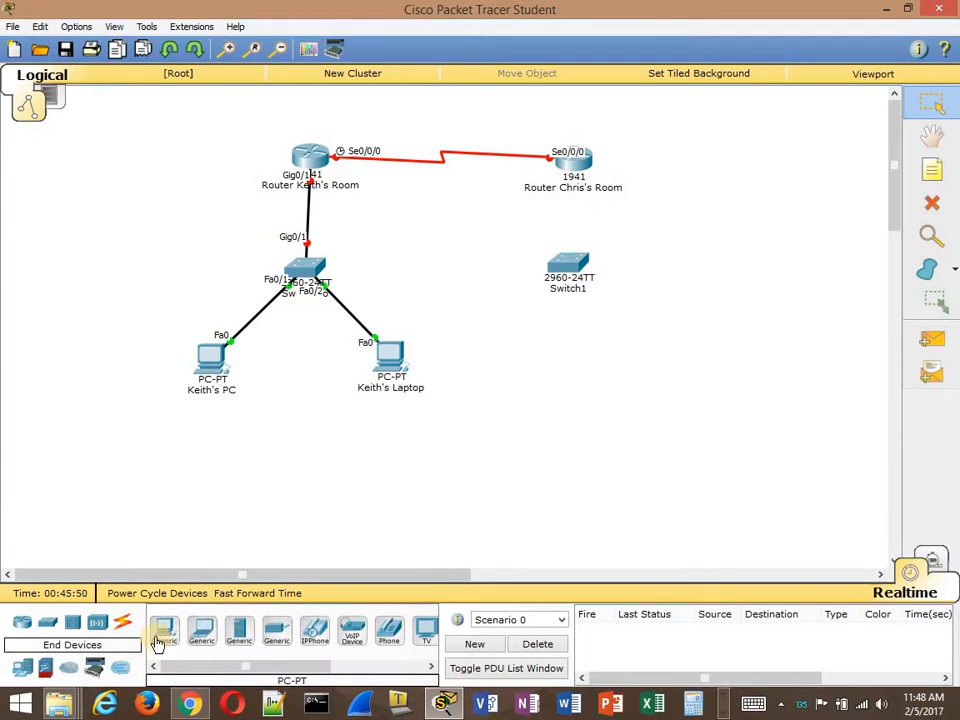
left_click(157, 645)
left_click(499, 364)
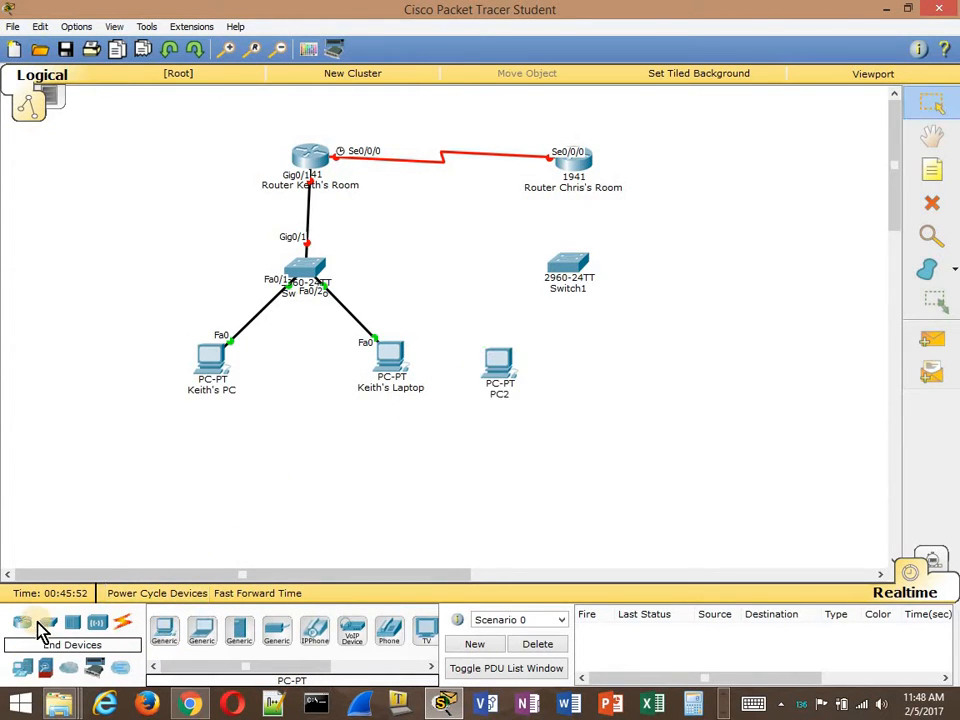
left_click(195, 630)
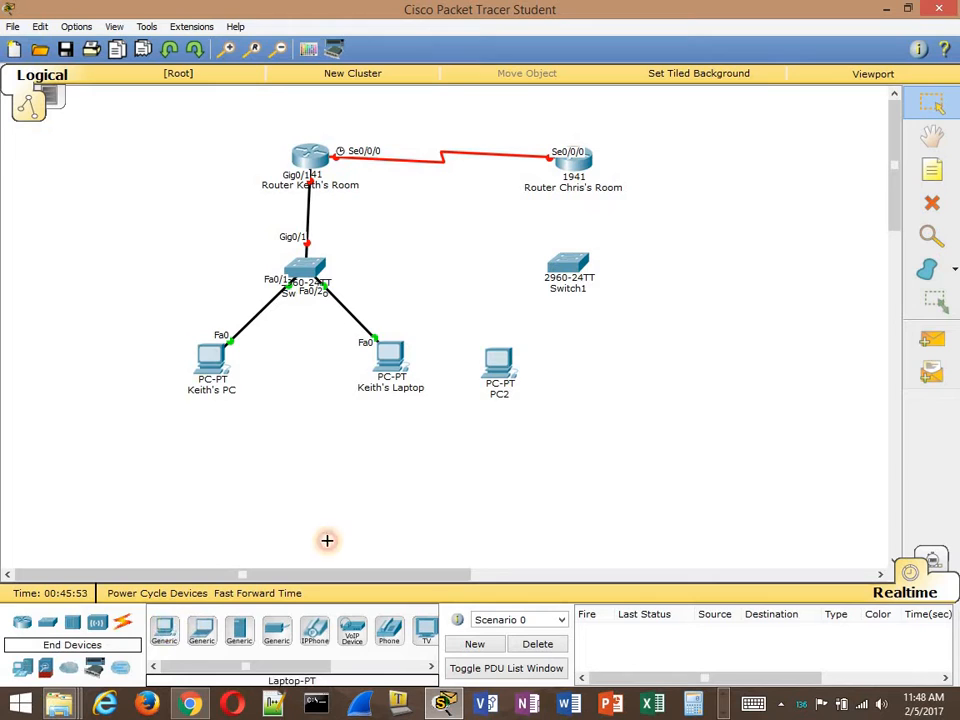
left_click(659, 360)
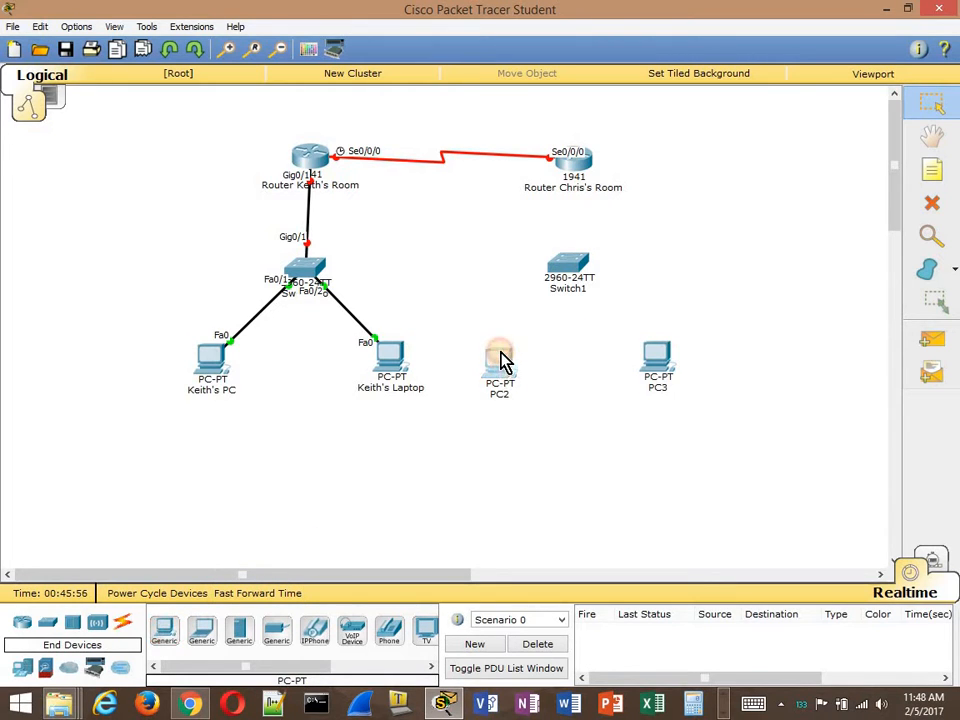
left_click_drag(501, 352, 503, 353)
left_click_drag(657, 359, 668, 357)
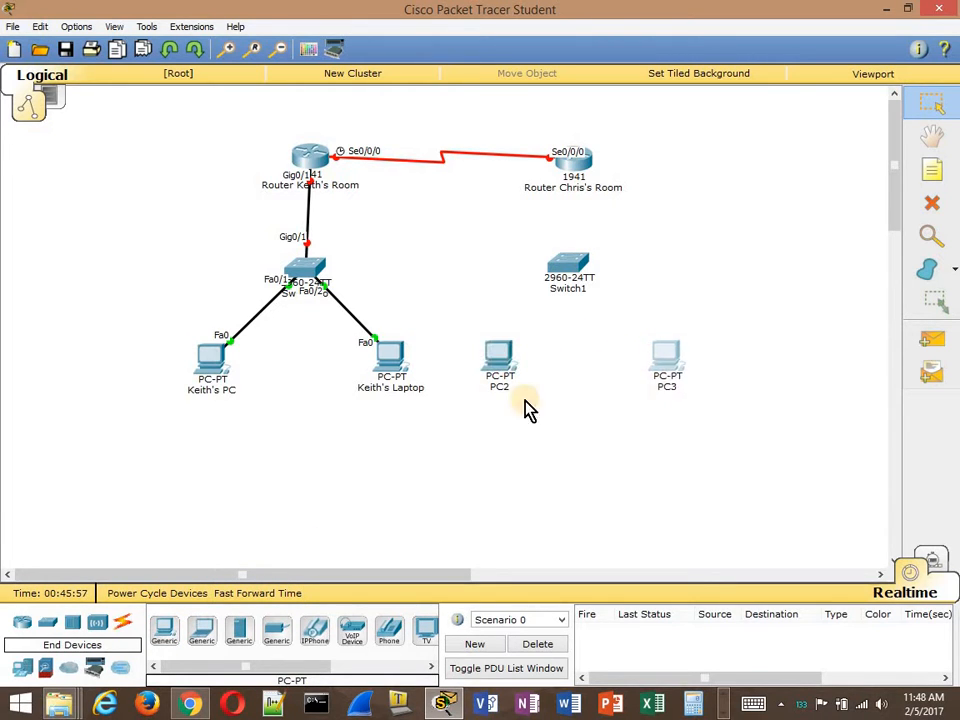
Step: Rename PC2 with the second room owner's first name in possessive form followed by "PC"
left_click(505, 397)
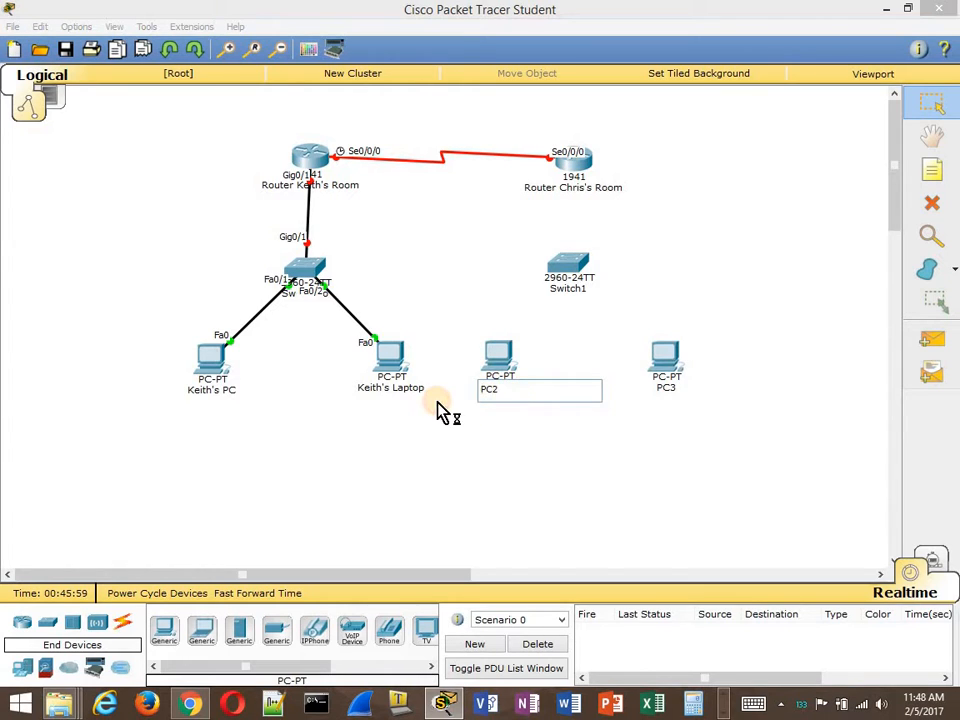
left_click_drag(503, 390, 447, 385)
type("PC")
key("BackSpace")
key("BackSpace")
type("Chris's PC")
key("Return")
Step: Delete PC3 and place a Laptop-PT in its spot below the second switch
left_click(664, 365)
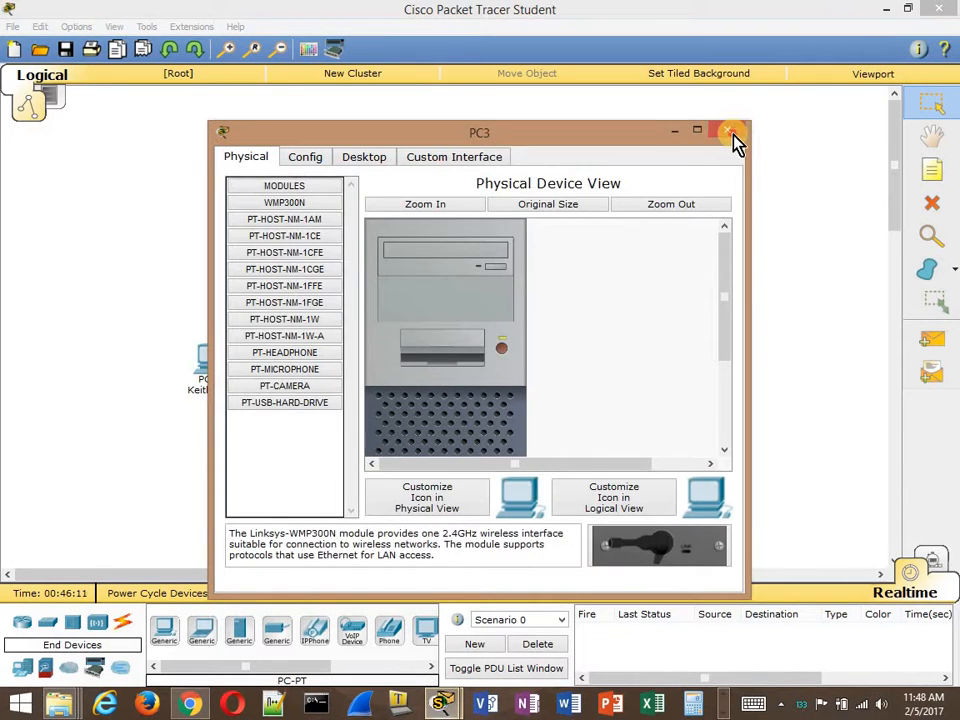
left_click(731, 133)
left_click(931, 204)
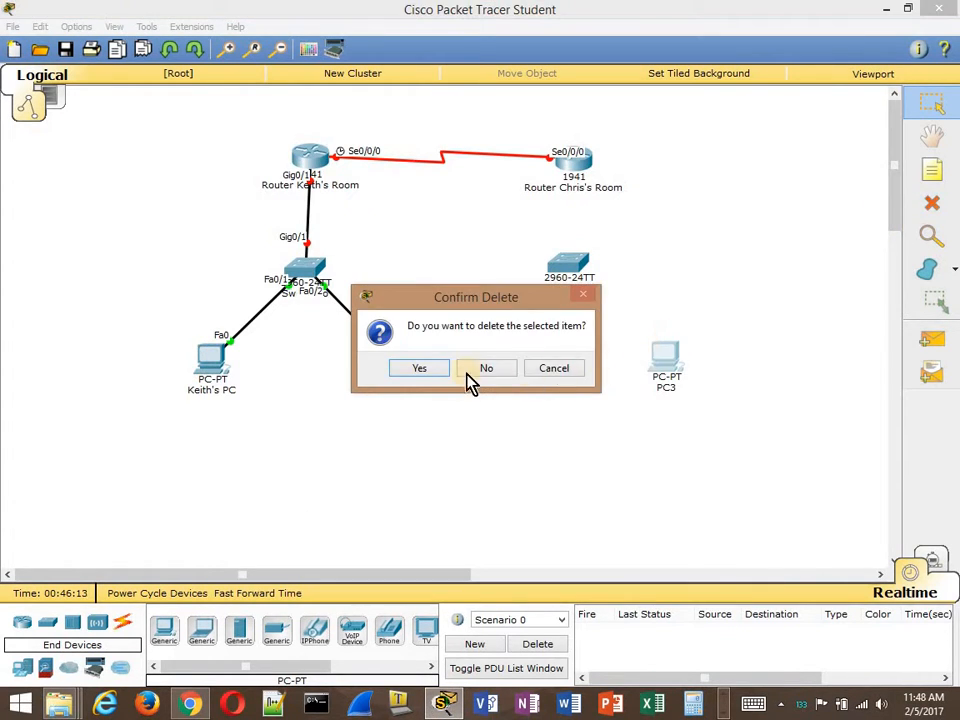
left_click(419, 368)
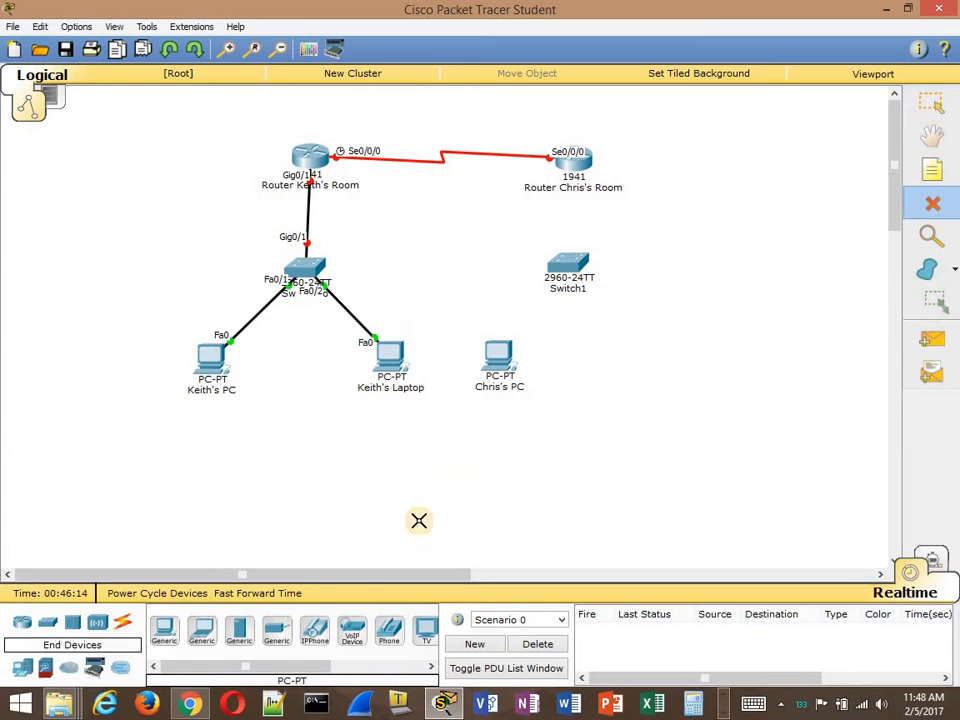
left_click(199, 632)
left_click(657, 401)
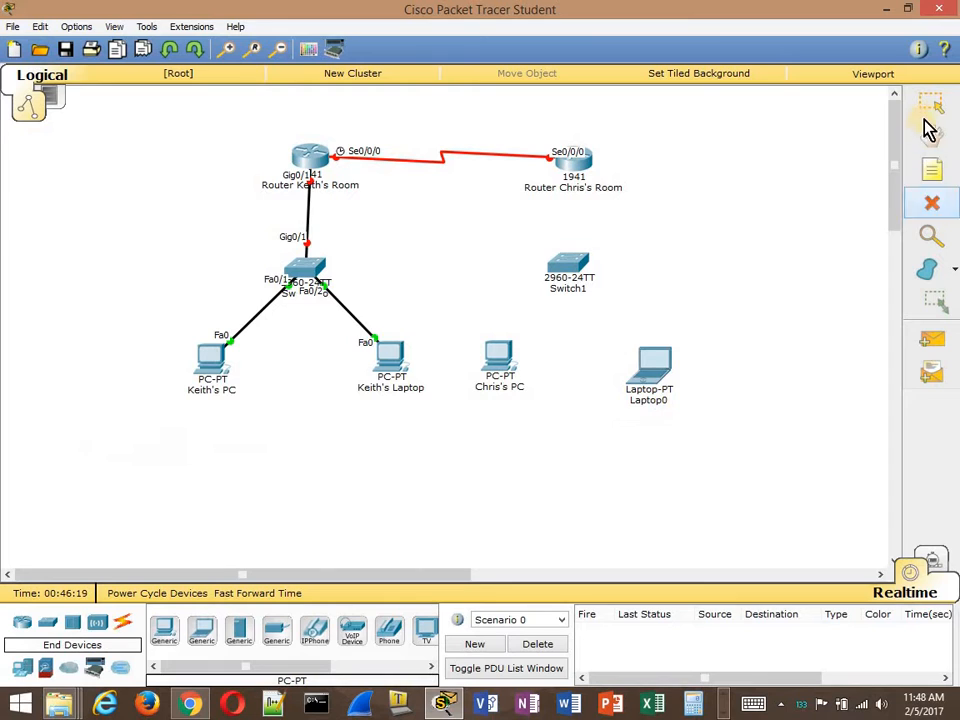
Step: Rename the laptop with the second room owner's first name in possessive form followed by "Laptop", and align it with the PCs
left_click(645, 402)
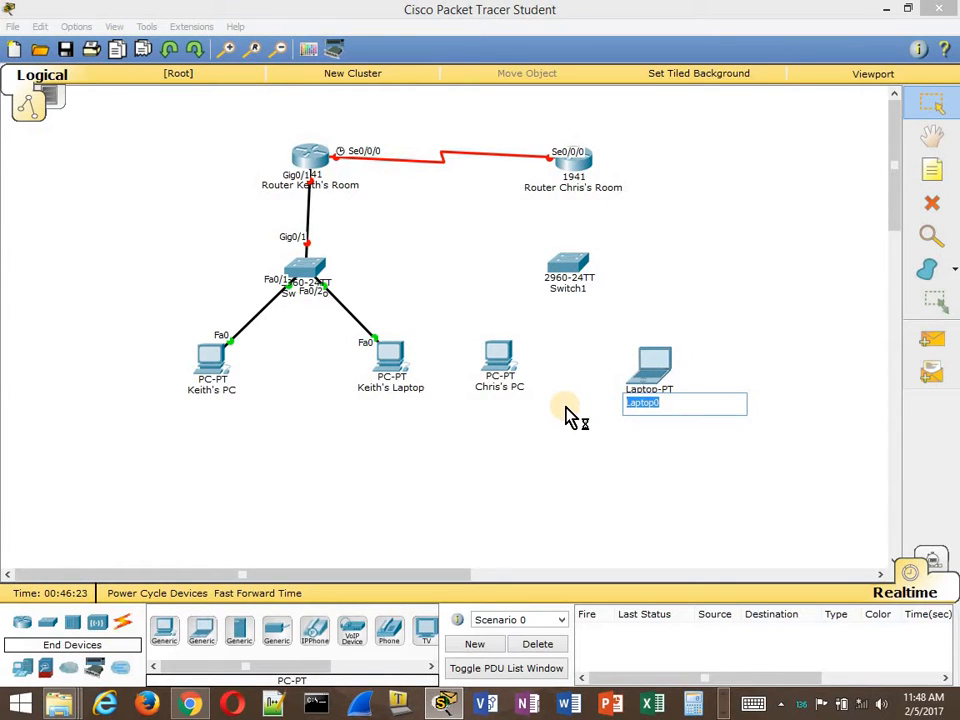
type("Chris's")
left_click(594, 470)
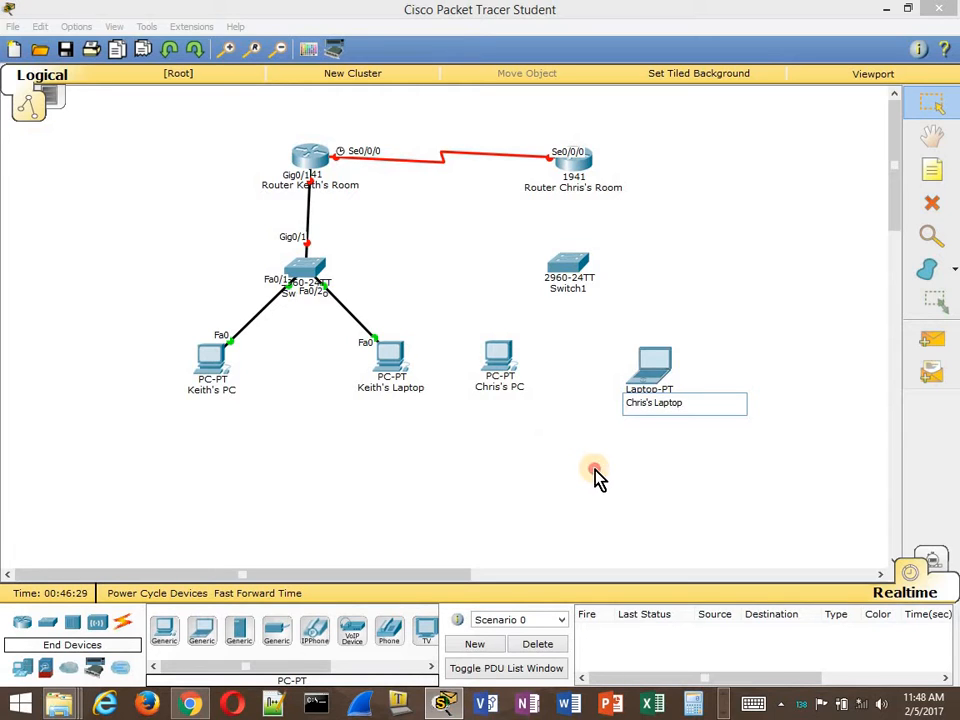
left_click(648, 373)
left_click_drag(648, 380, 652, 371)
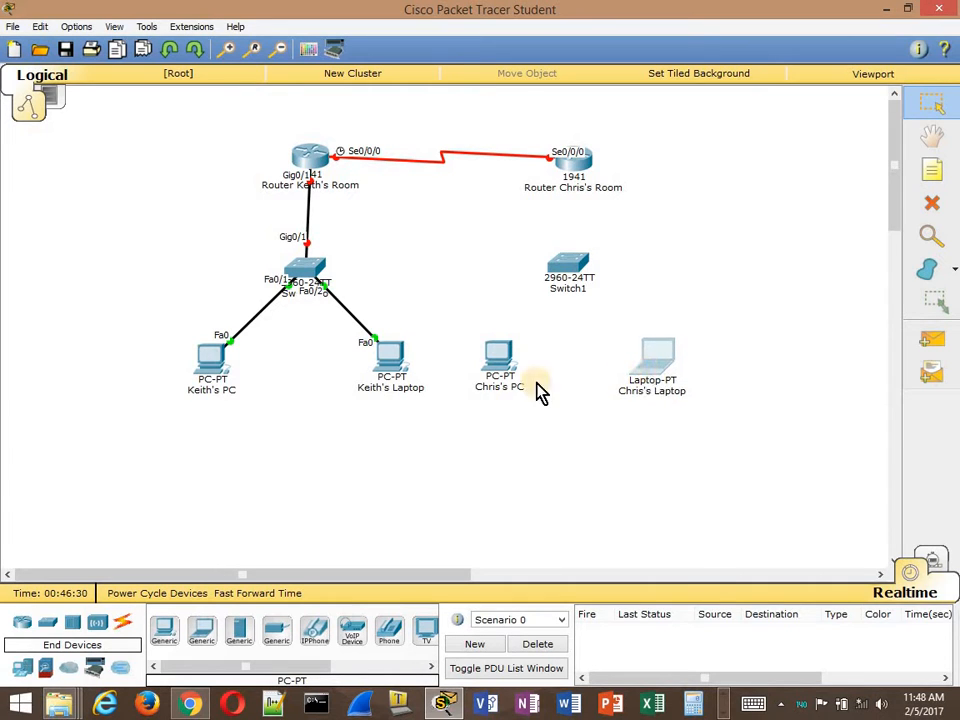
Step: Connect FastEthernet0 on the second room's PC to FastEthernet0/1 on its switch with a Copper Straight-Through cable
left_click(122, 621)
left_click(169, 630)
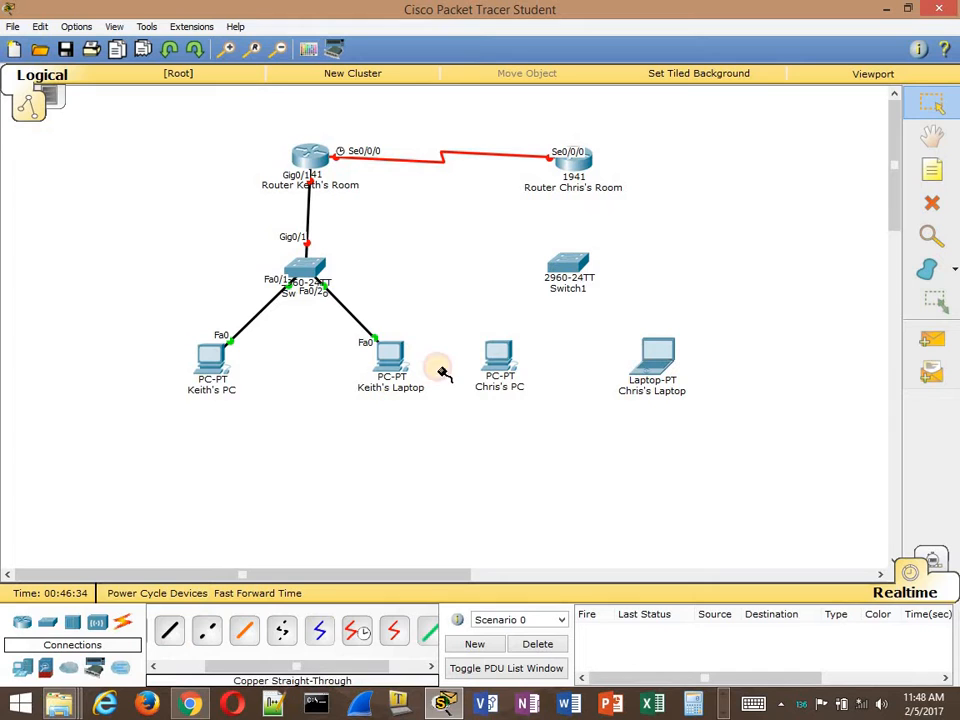
left_click(503, 358)
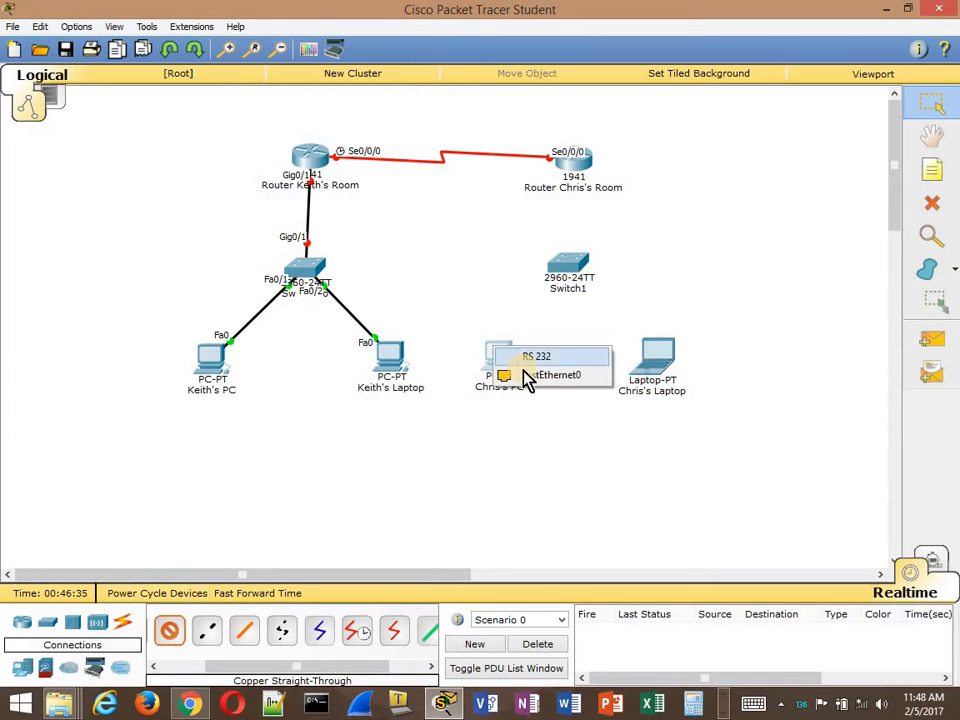
left_click(569, 262)
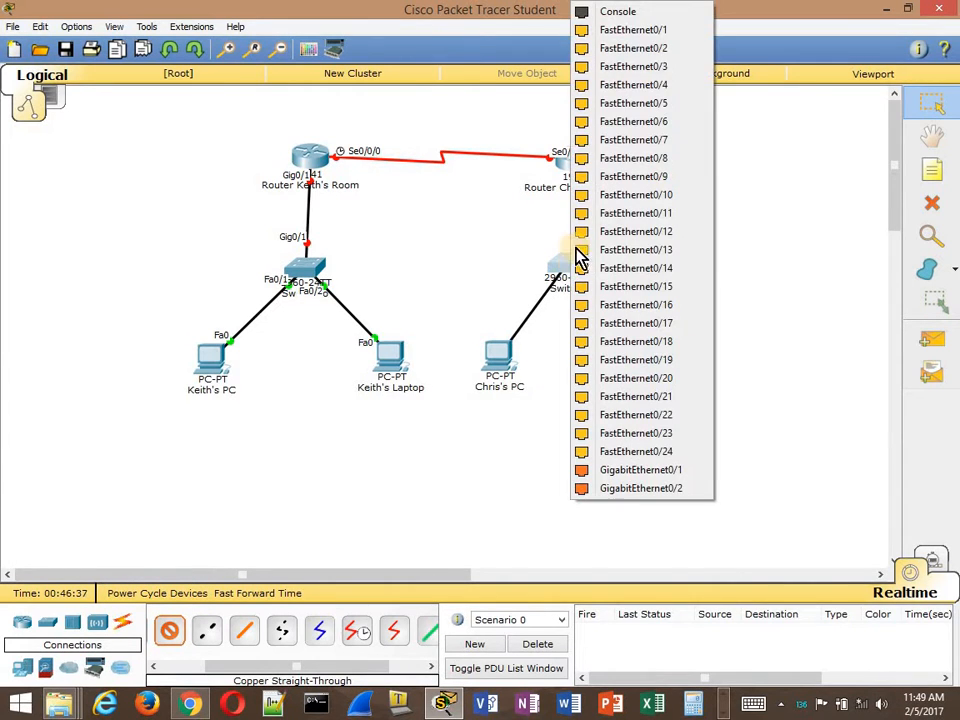
left_click(630, 30)
Step: Connect FastEthernet0 on the second room's laptop to FastEthernet0/2 on the switch with a Copper Straight-Through cable
left_click(169, 630)
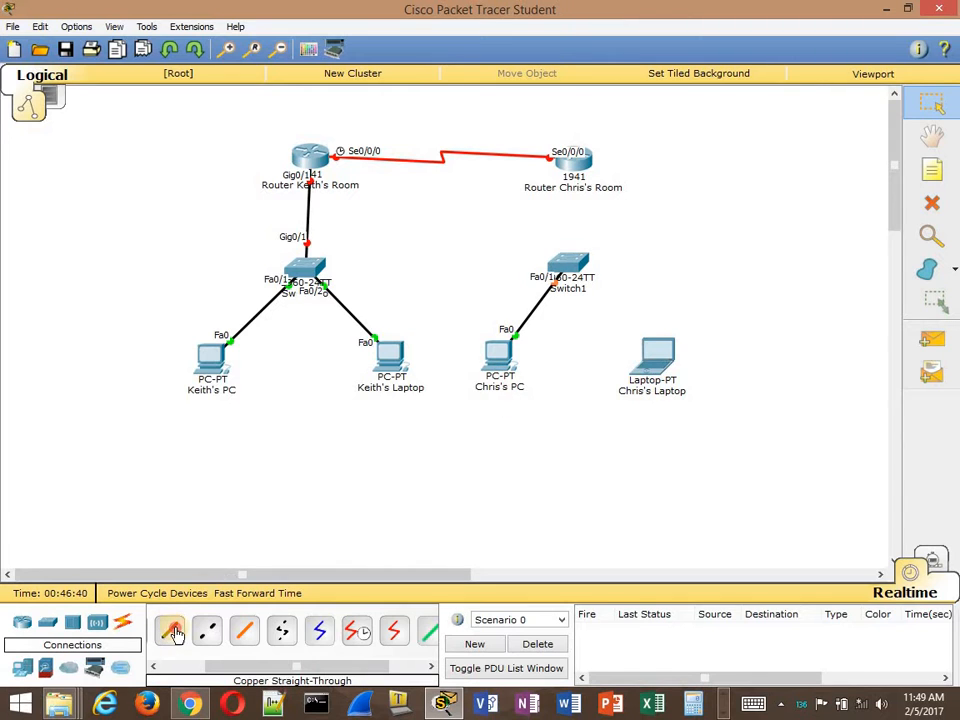
left_click(676, 367)
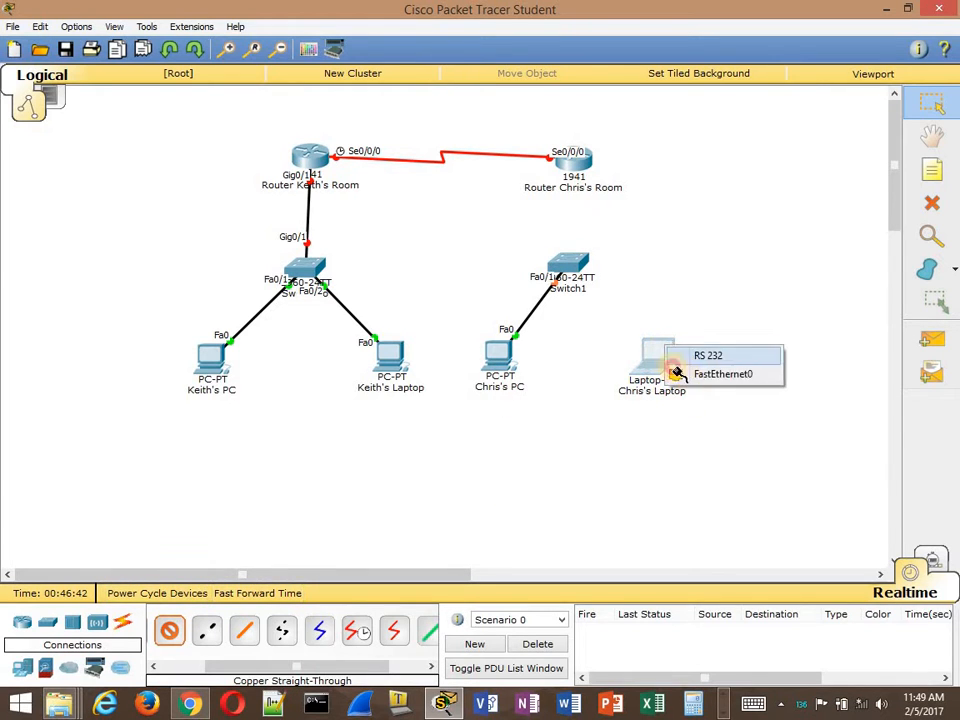
left_click(672, 373)
left_click(565, 262)
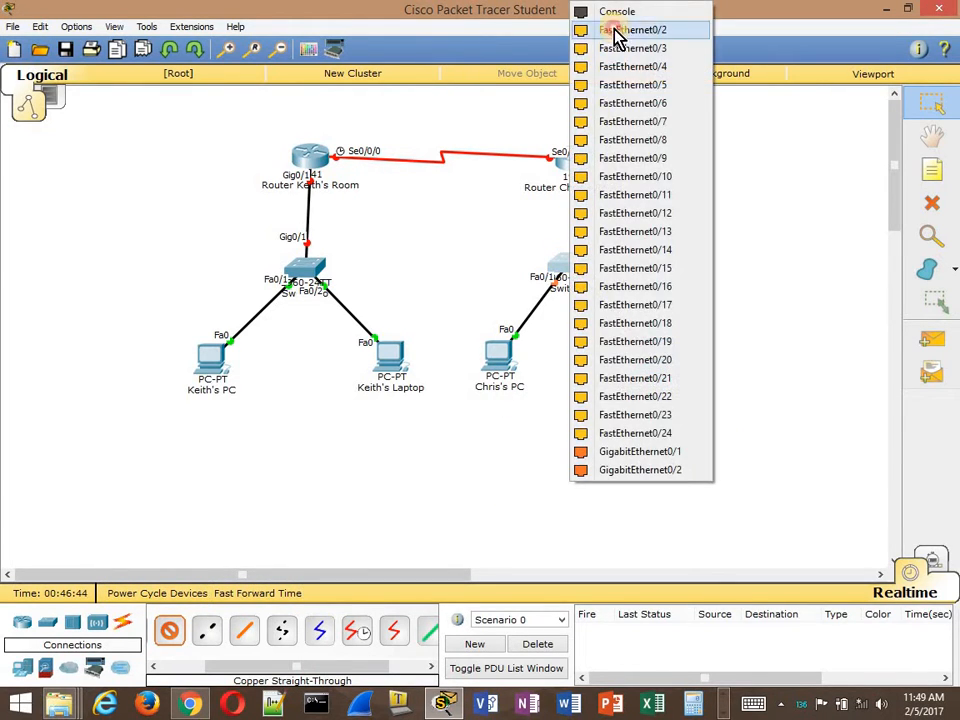
left_click(617, 30)
Step: Connect GigabitEthernet0/1 on the second switch to GigabitEthernet0/1 on the second router with a Copper Straight-Through cable
left_click(169, 630)
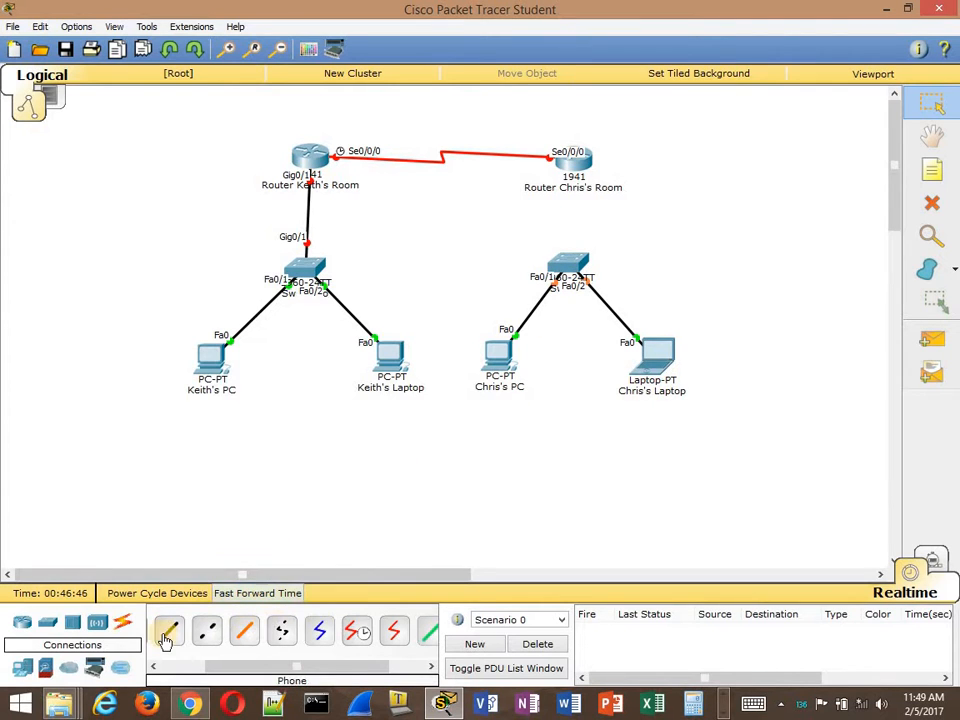
left_click(567, 268)
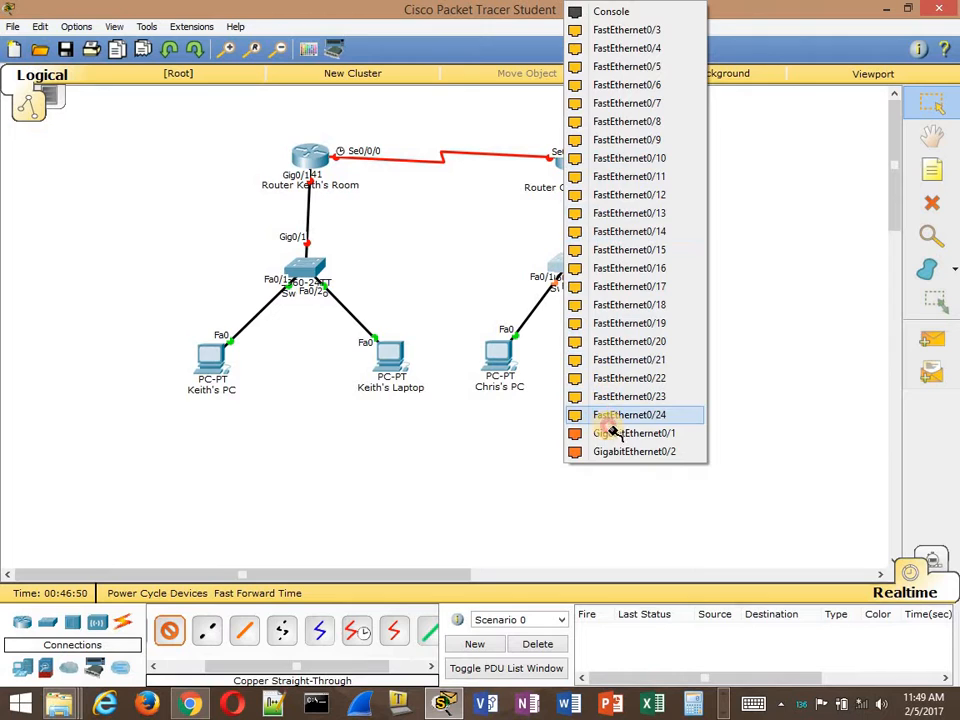
left_click(607, 420)
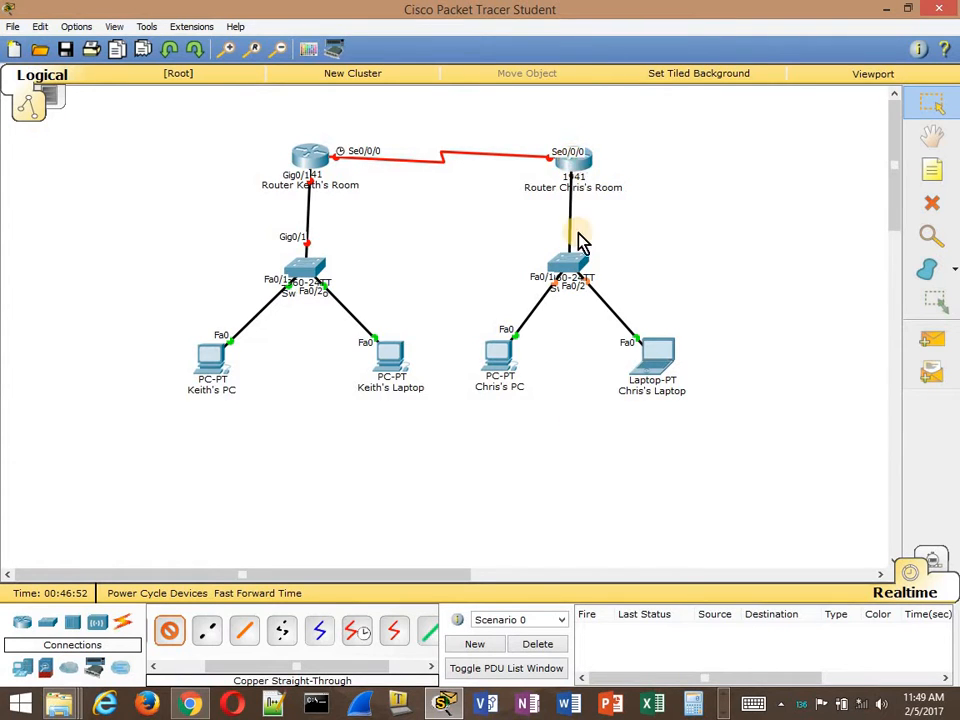
left_click(575, 161)
left_click(599, 227)
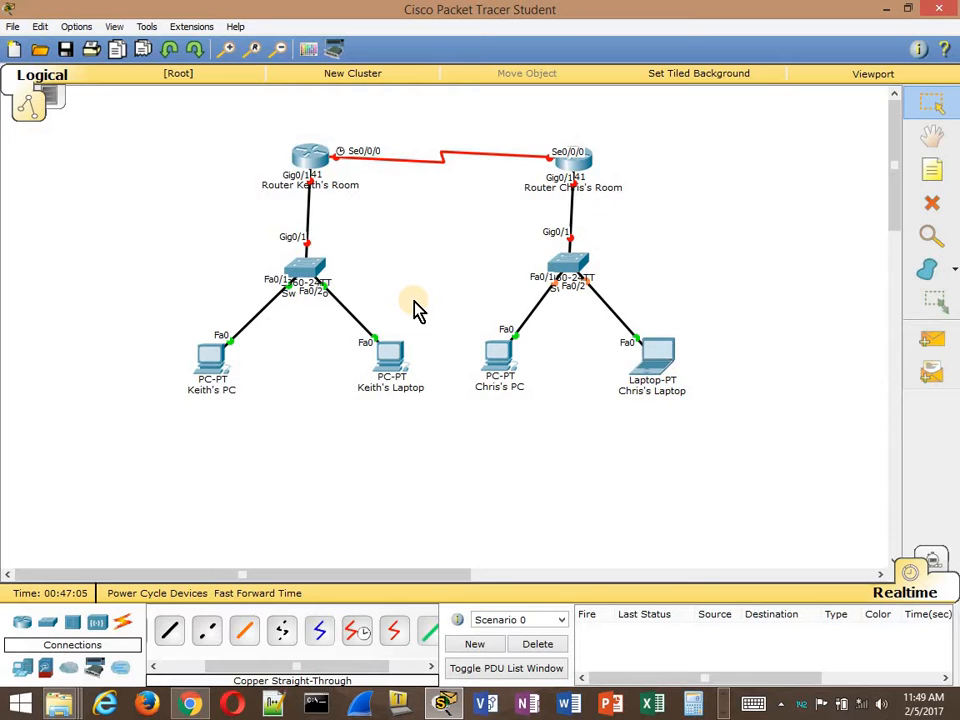
Step: Examine the first router's GigabitEthernet0/0 configuration and the equivalent IOS commands that lead to its interface configuration mode
mouse_move(313, 162)
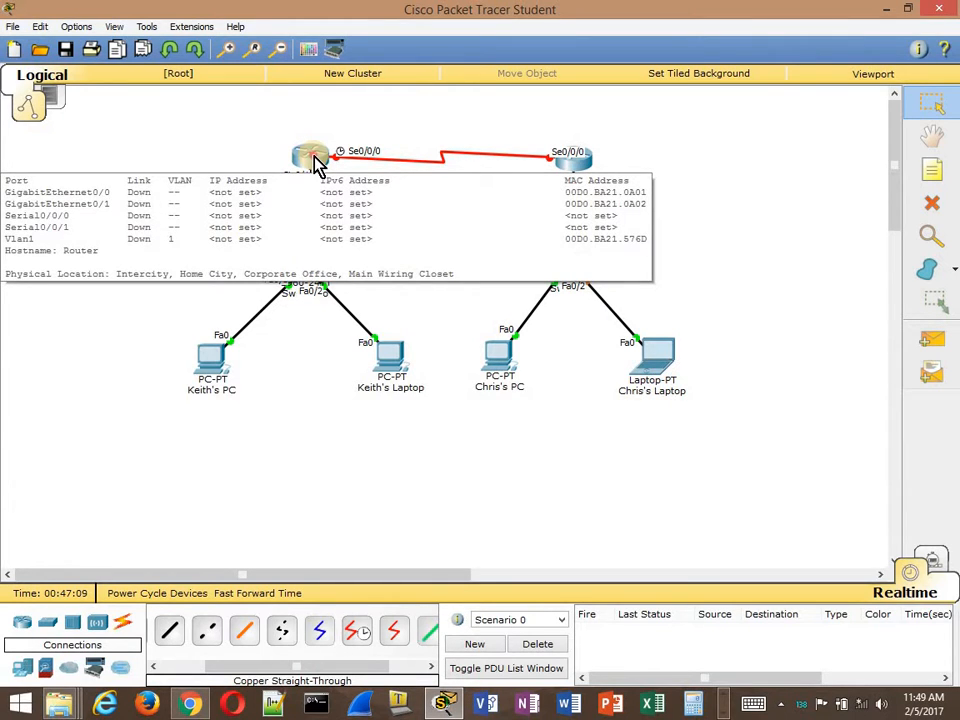
left_click(315, 162)
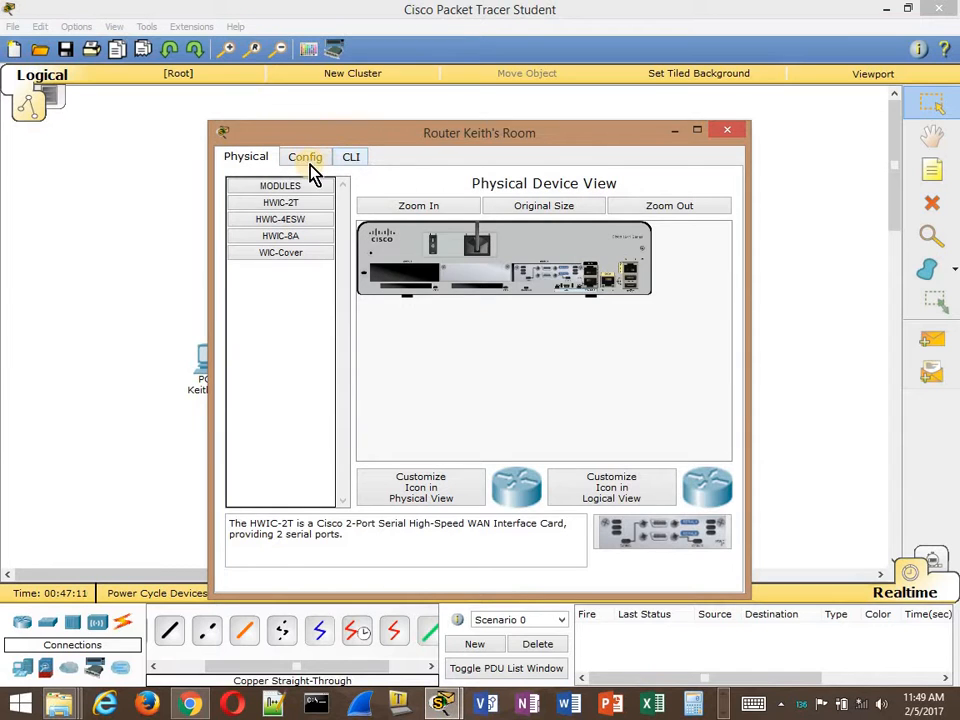
left_click(310, 162)
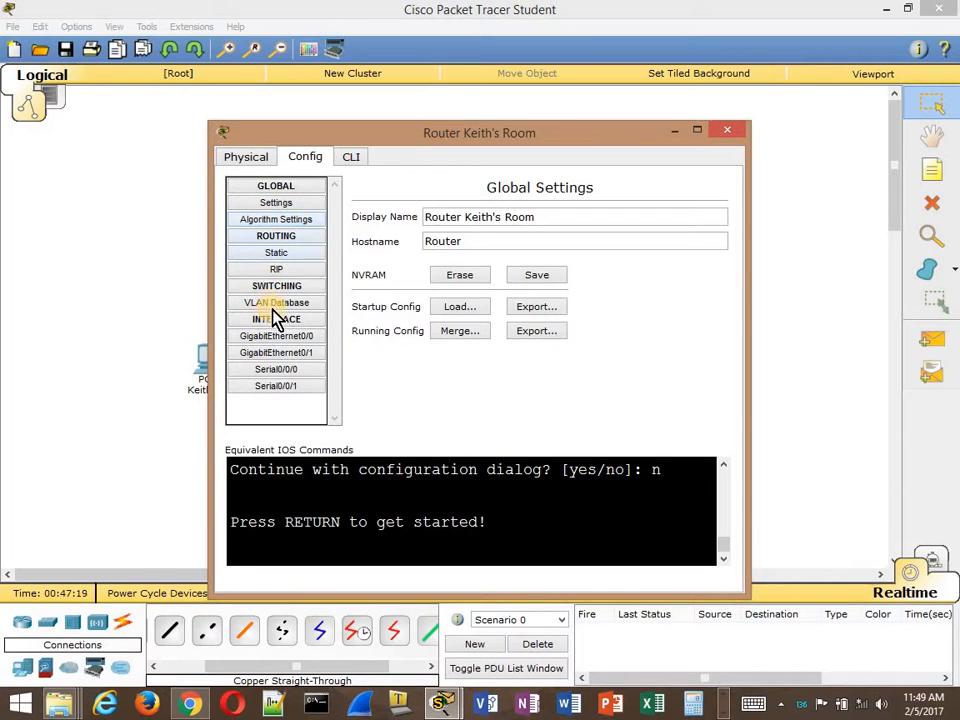
left_click(279, 338)
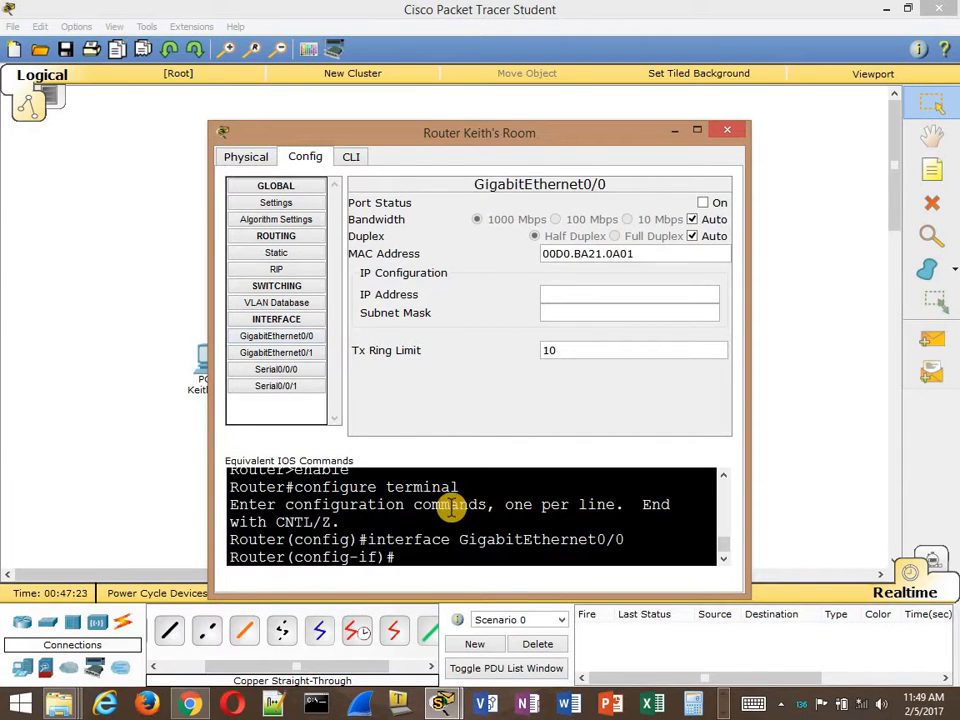
scroll(352, 513, "up", 2)
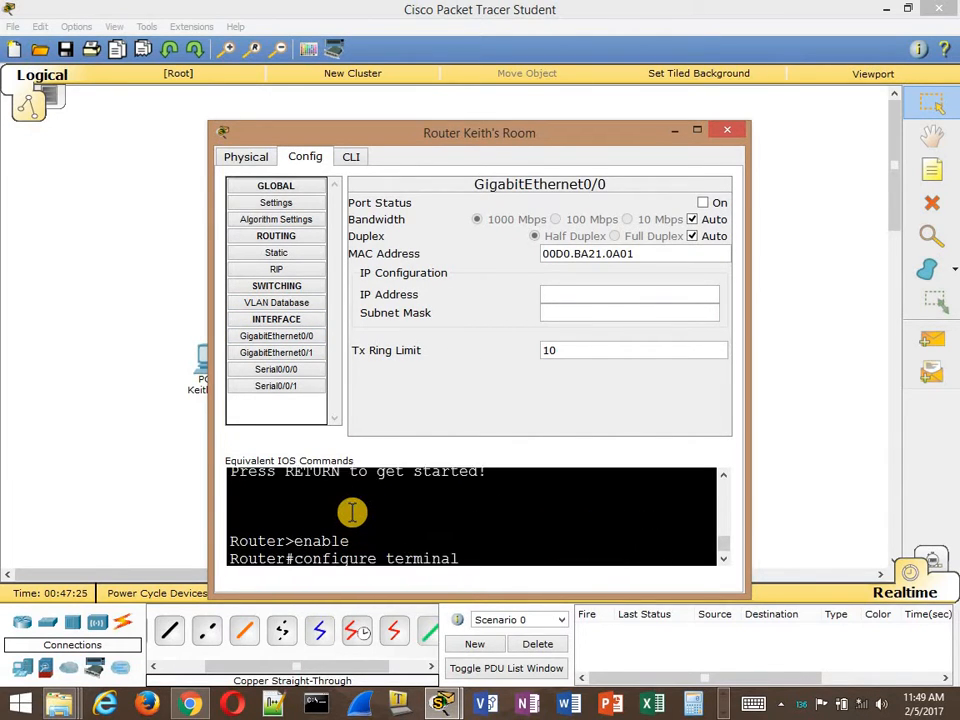
scroll(350, 510, "down", 1)
scroll(352, 511, "down", 1)
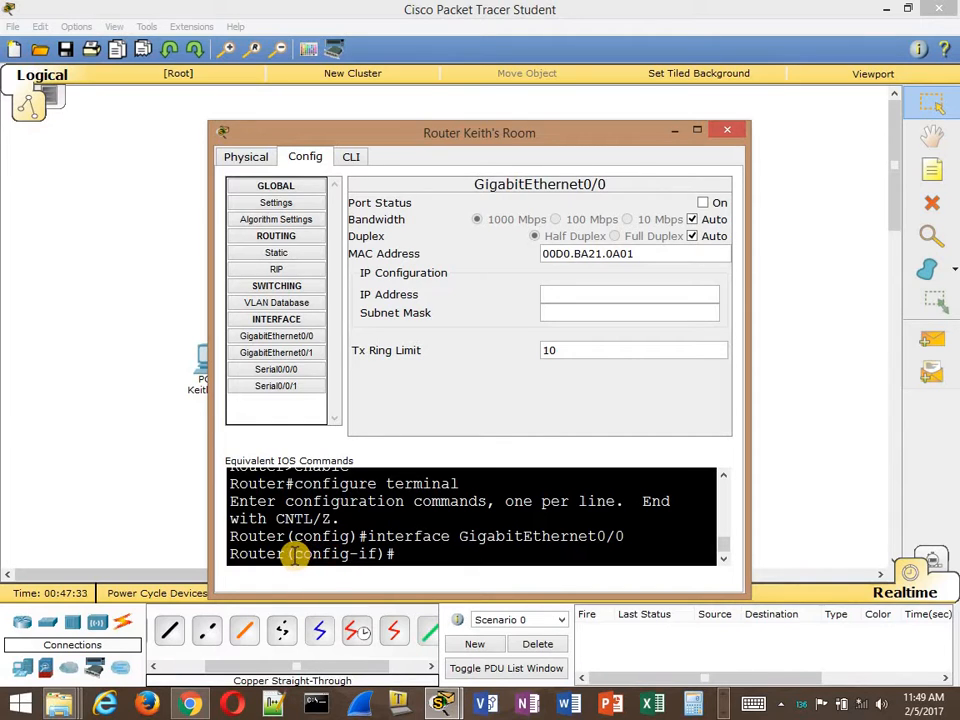
left_click_drag(296, 554, 379, 560)
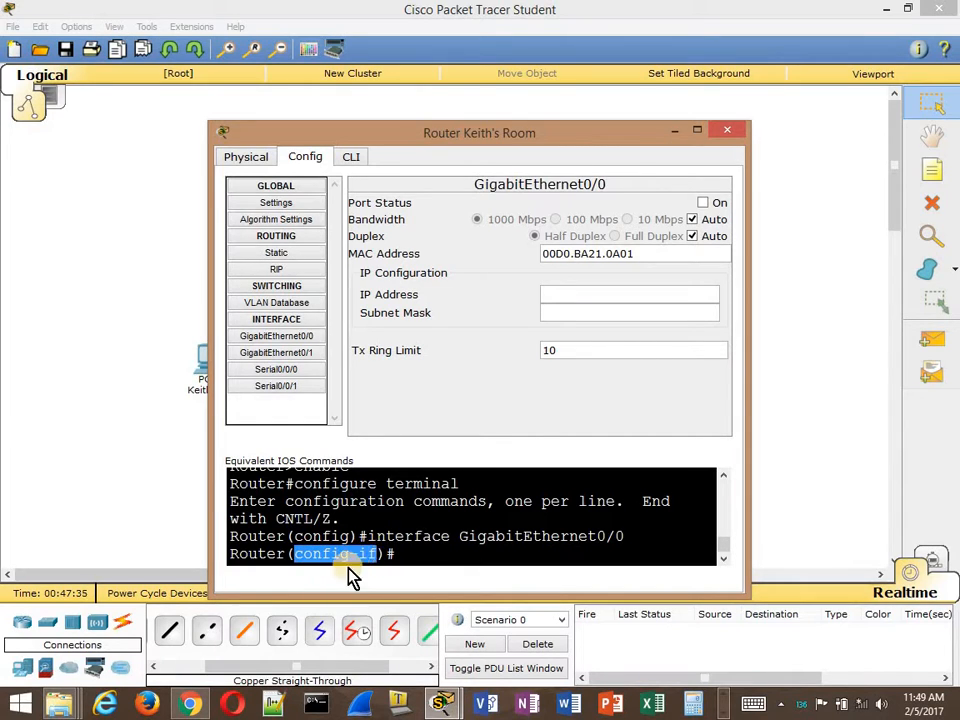
left_click(428, 557)
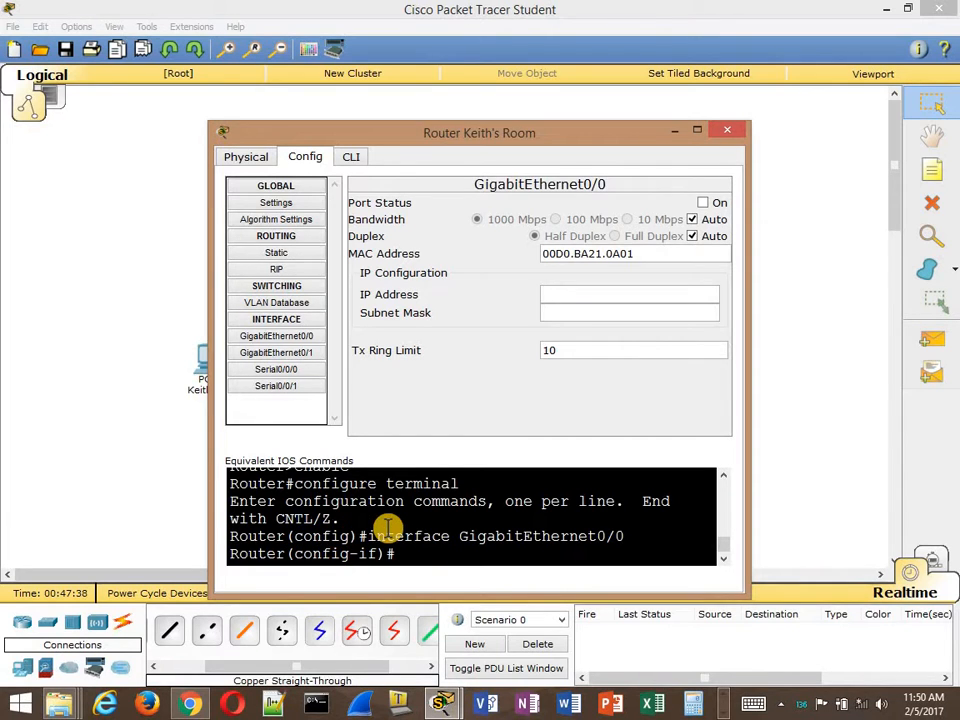
scroll(388, 528, "up", 1)
scroll(387, 527, "down", 2)
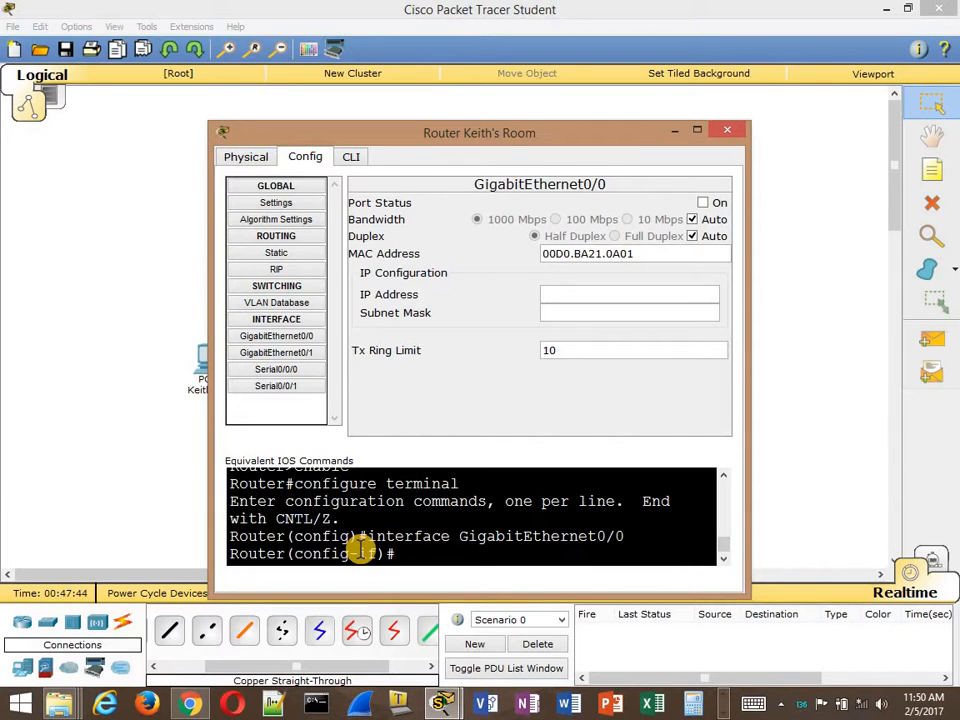
scroll(300, 470, "up", 1)
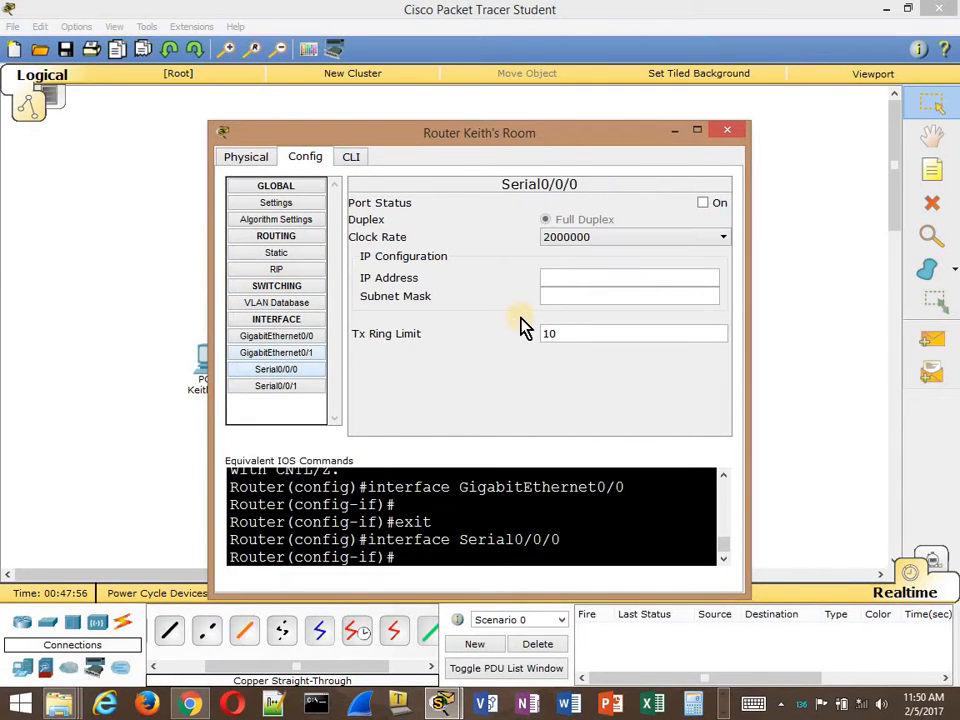
Step: Check the first router's Serial0/0/1 and Serial0/0/0 settings, and open its command line interface in Serial0/0/0 configuration mode
left_click(304, 385)
left_click(300, 370)
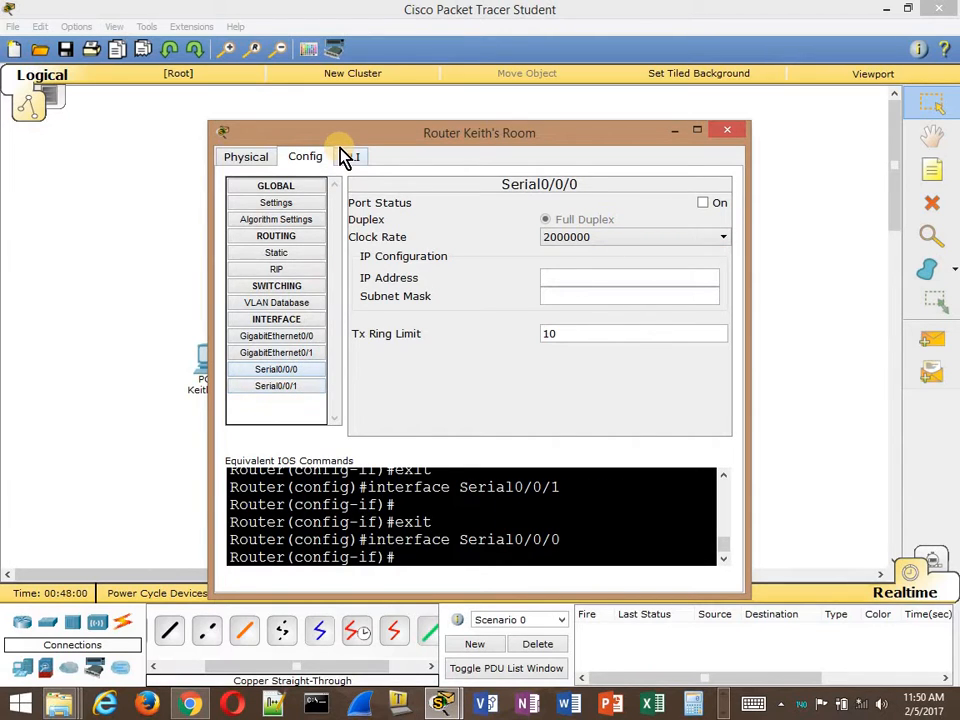
left_click(348, 157)
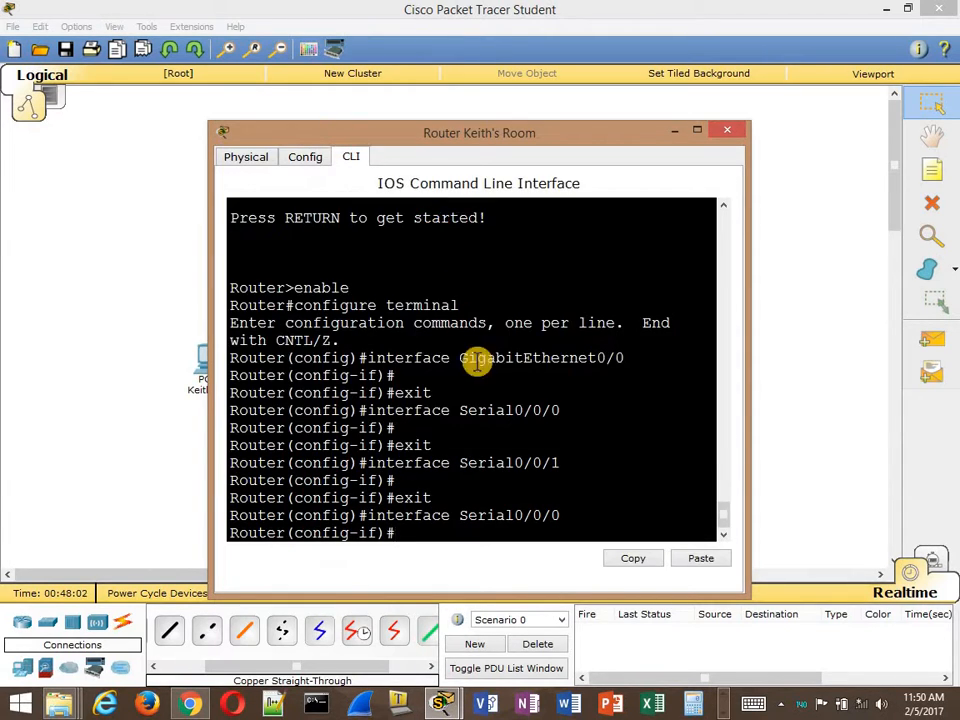
Step: Exit Serial0/0/0 and global configuration modes, log out of the first router's console and start a new session
type("es")
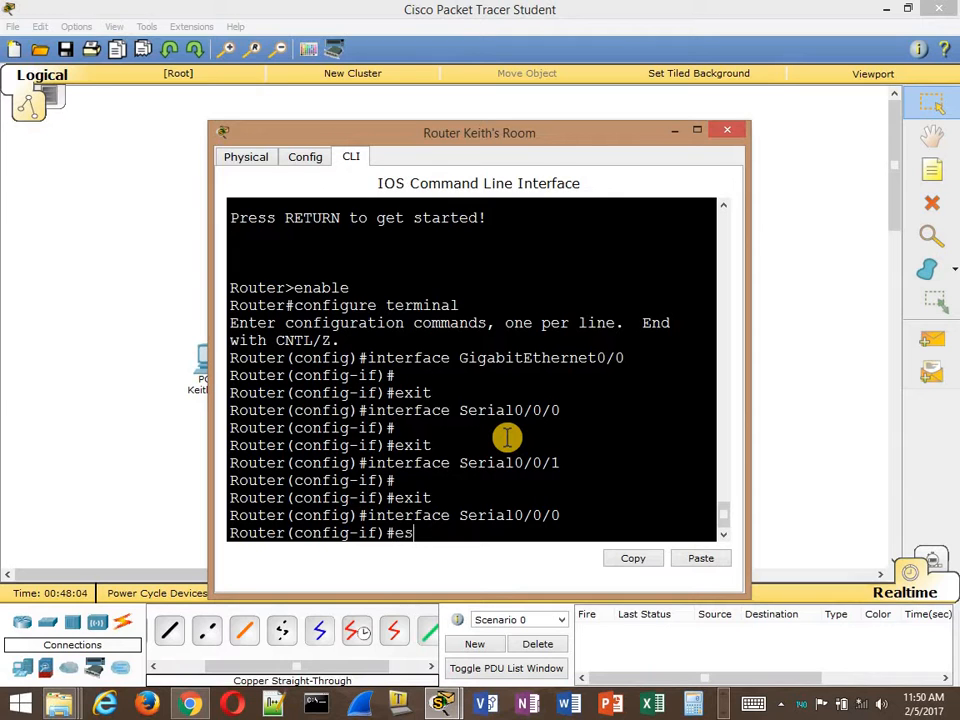
type("it")
key("Return")
type("exit")
key("Return")
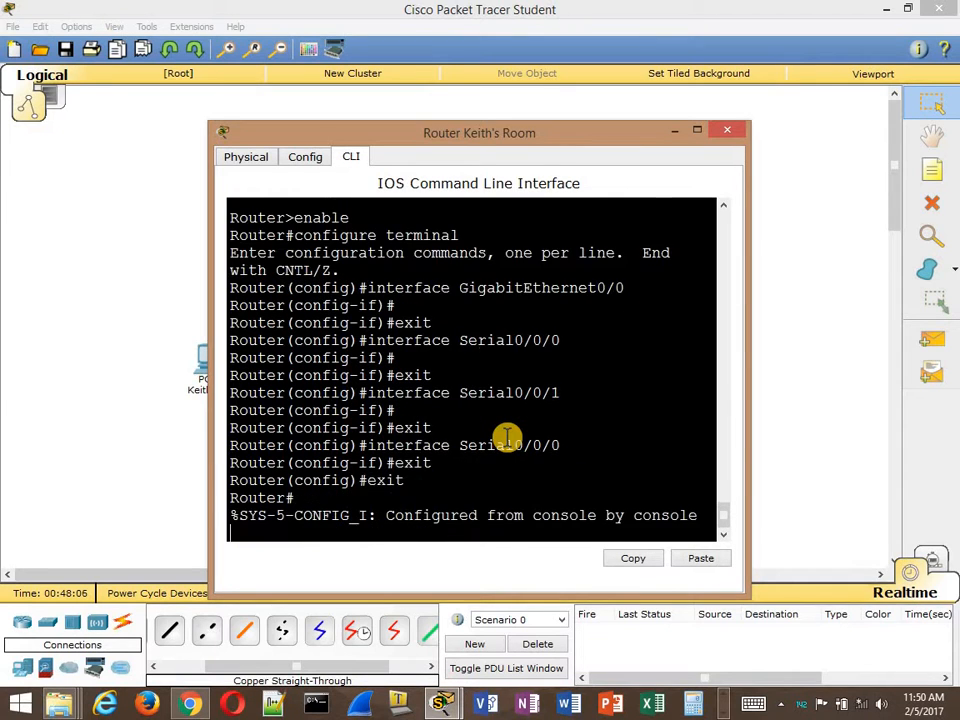
type("exit")
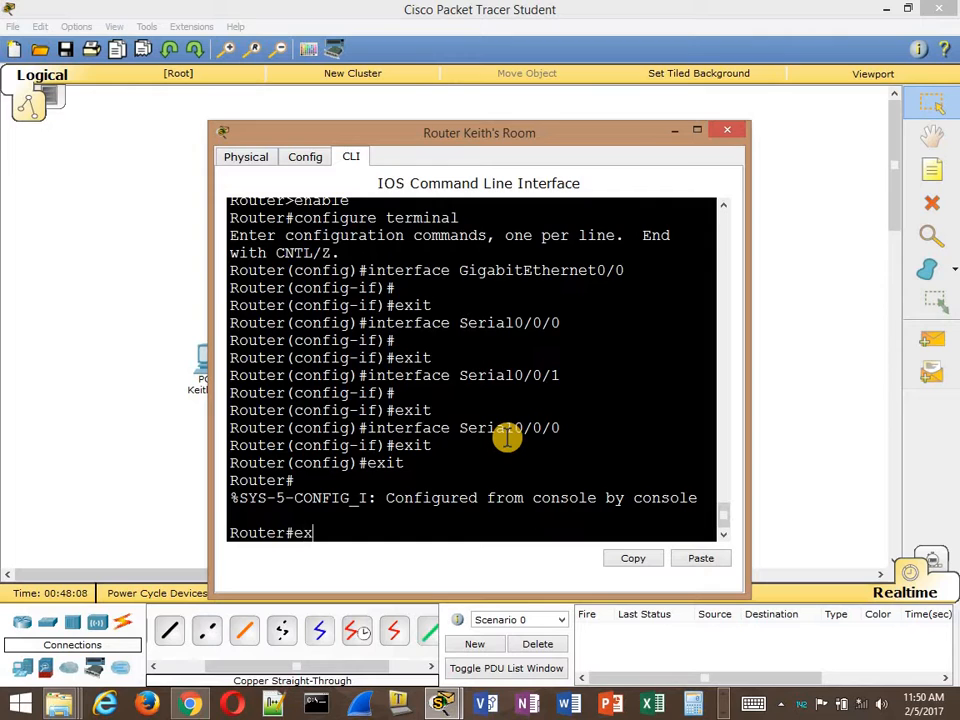
key("Return")
key("Return")
Step: Enter privileged and global configuration modes on the first router and set its hostname to RK
type("ena")
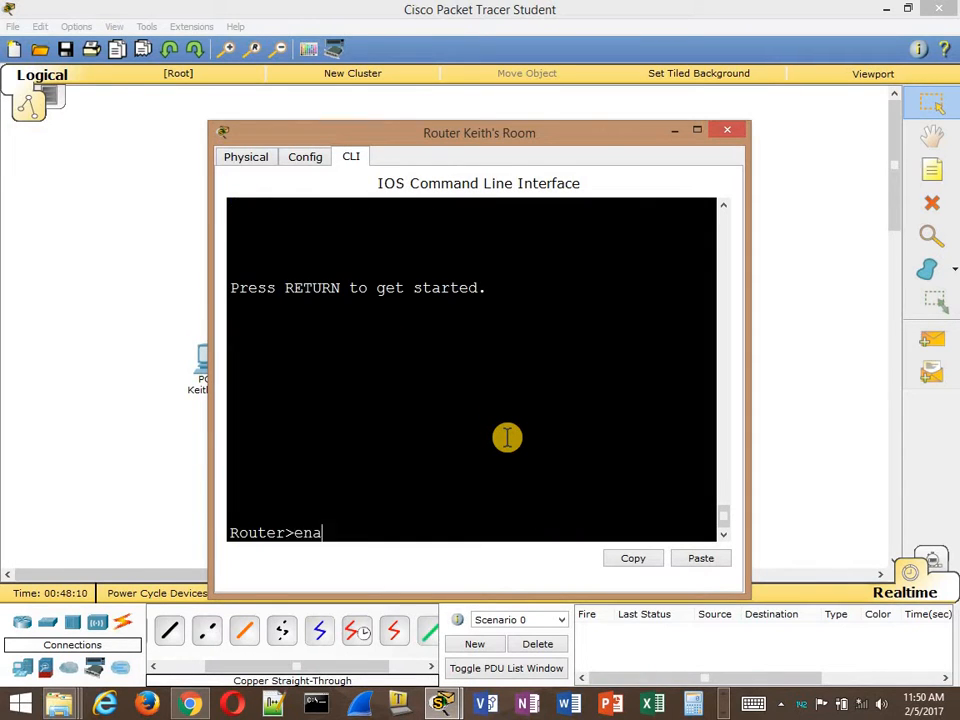
key("Return")
type("config t")
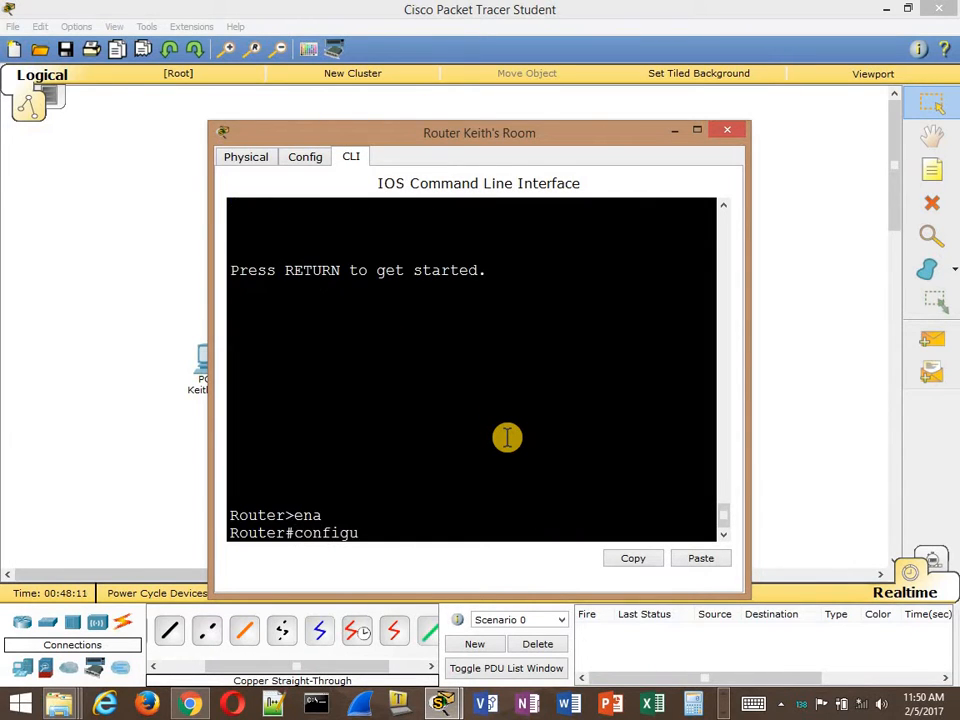
key("Return")
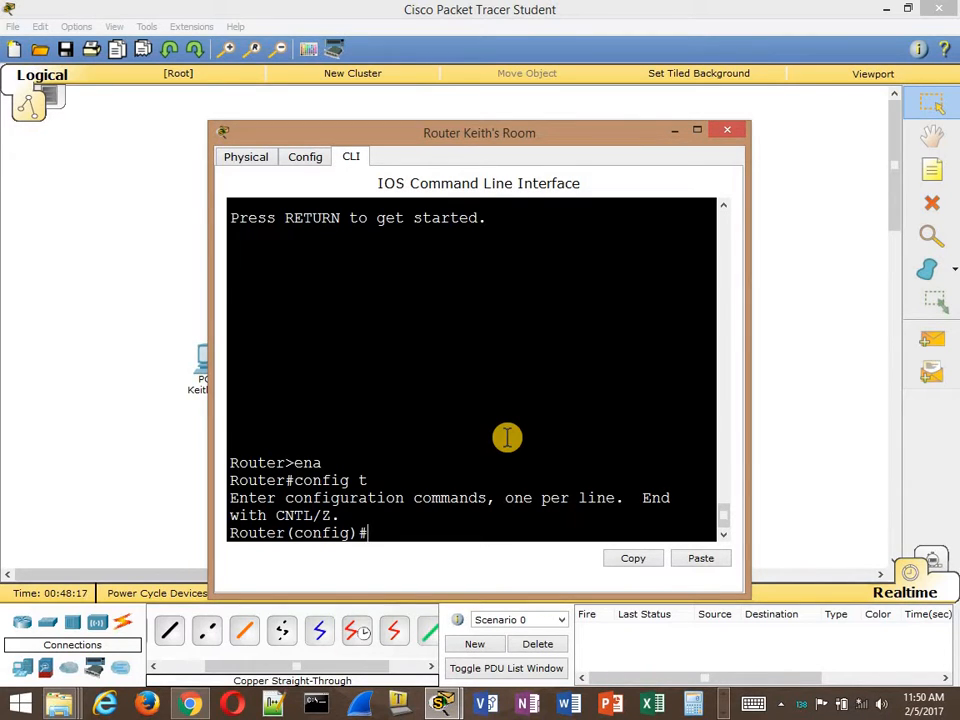
type("hostname")
type(" R")
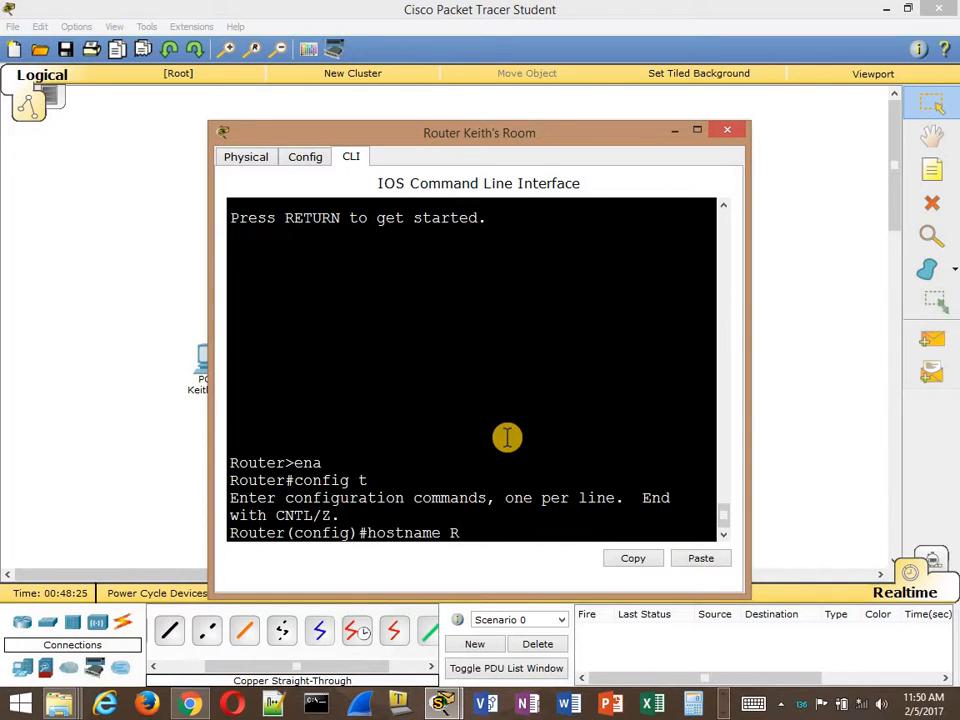
type("OK")
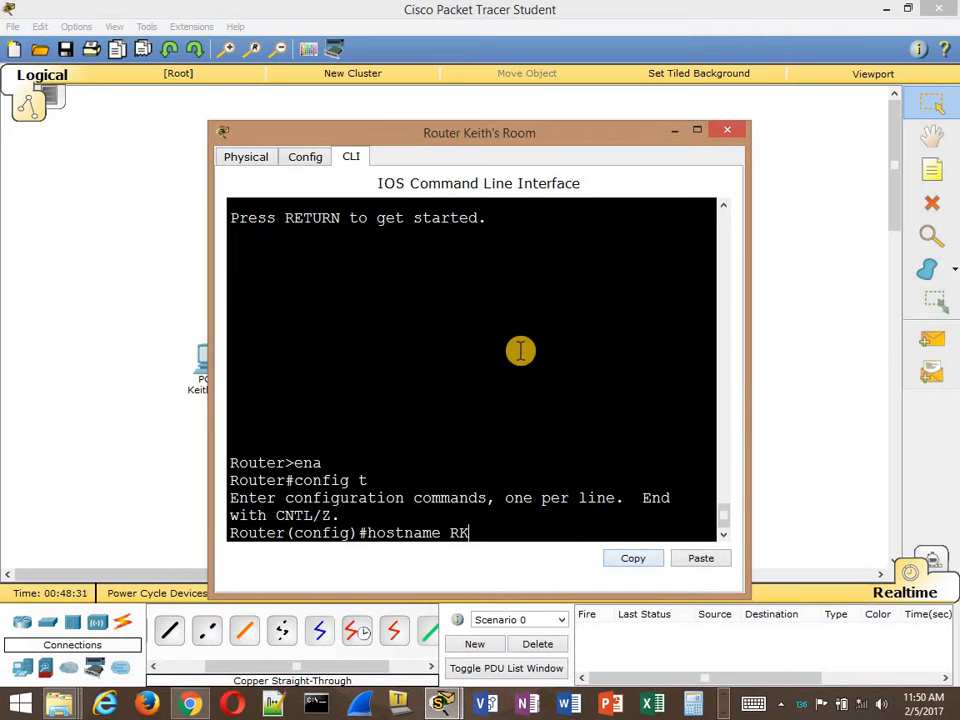
key("Return")
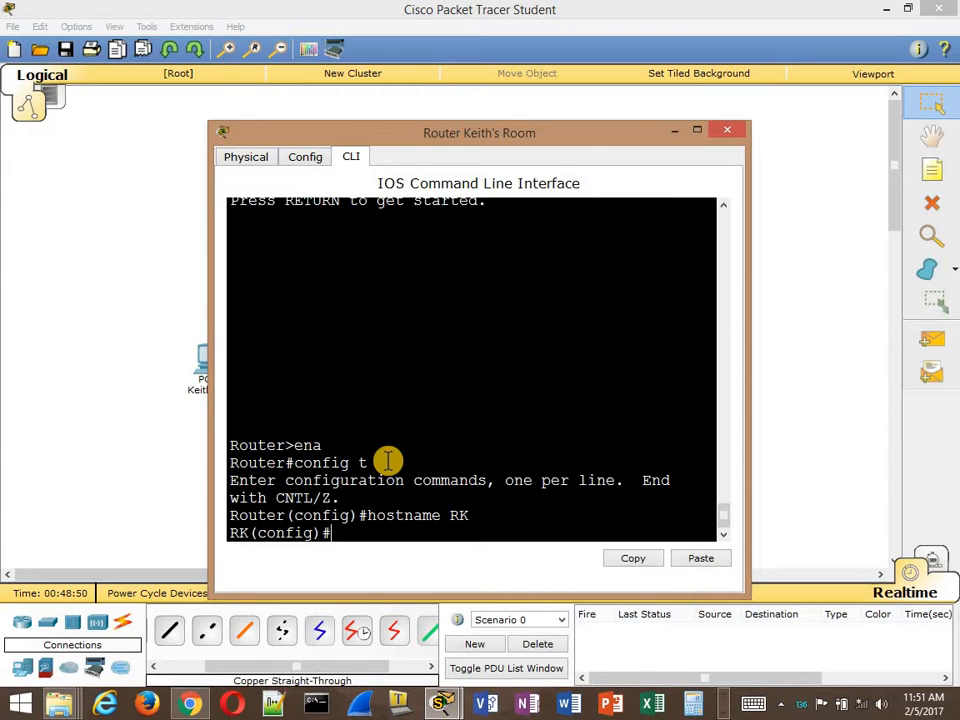
Step: Place the router window beside the first room's topology and enter configuration mode for interface G0/1
left_click_drag(535, 145, 735, 4)
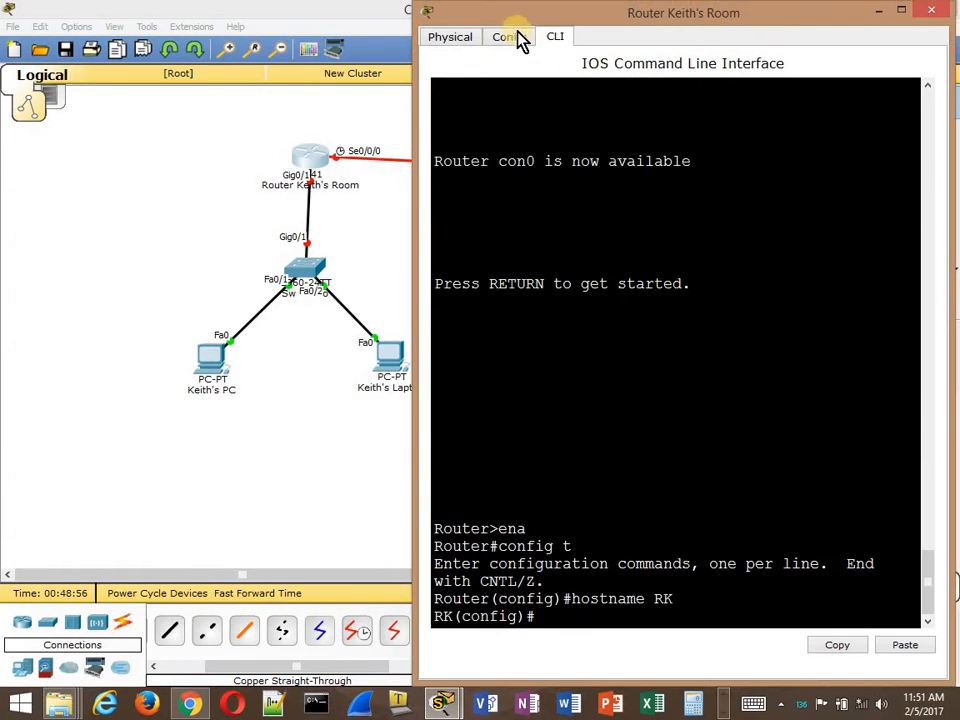
left_click_drag(418, 60, 517, 65)
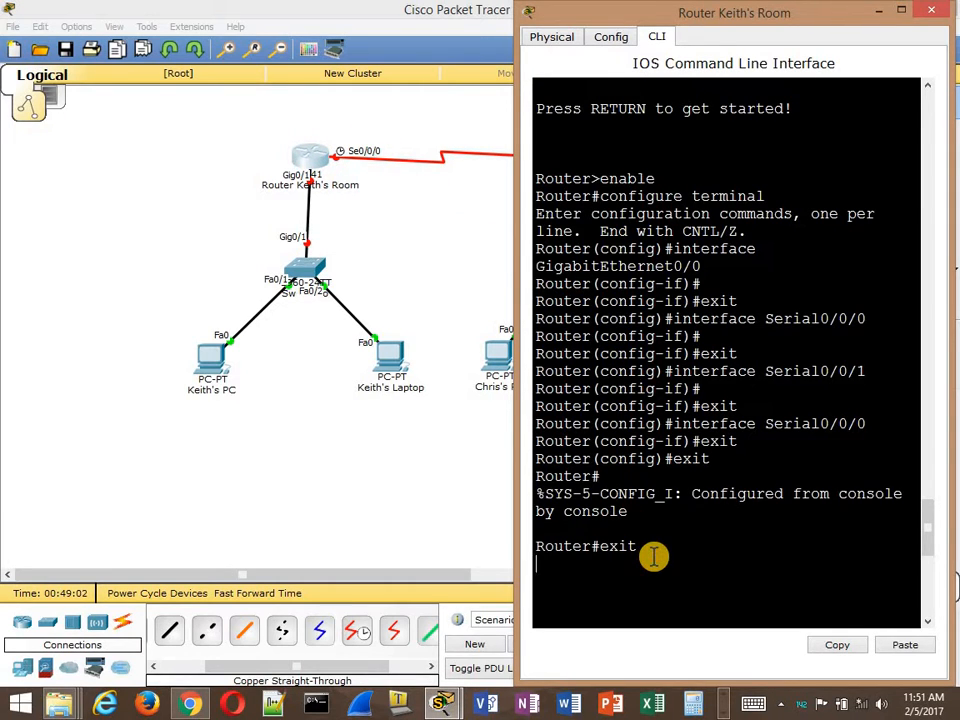
key("Return")
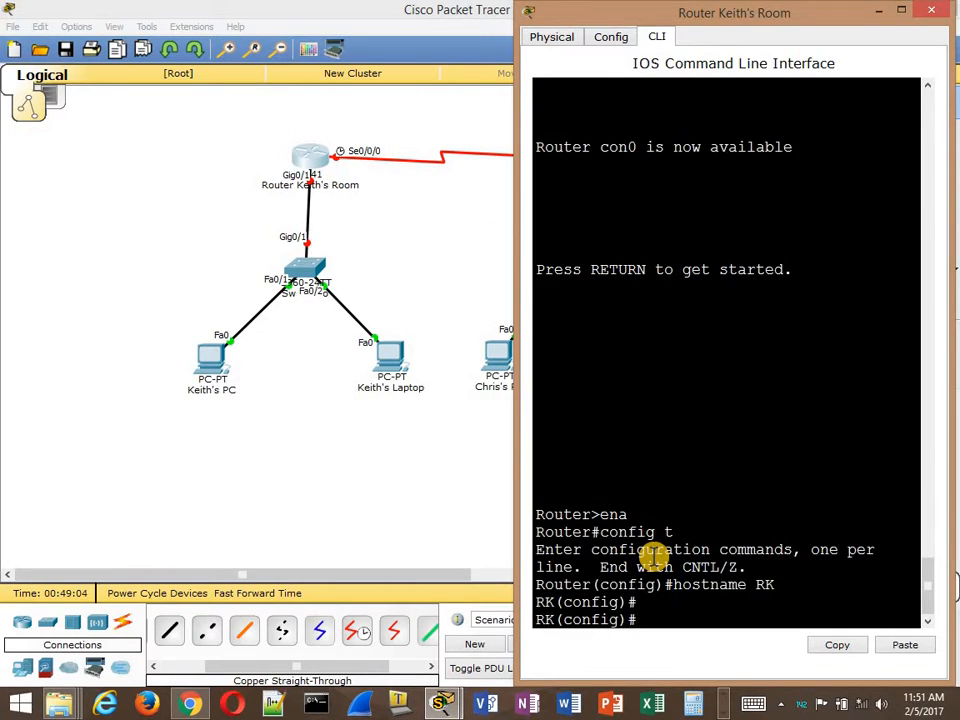
type("int G")
type("0/1")
key("Return")
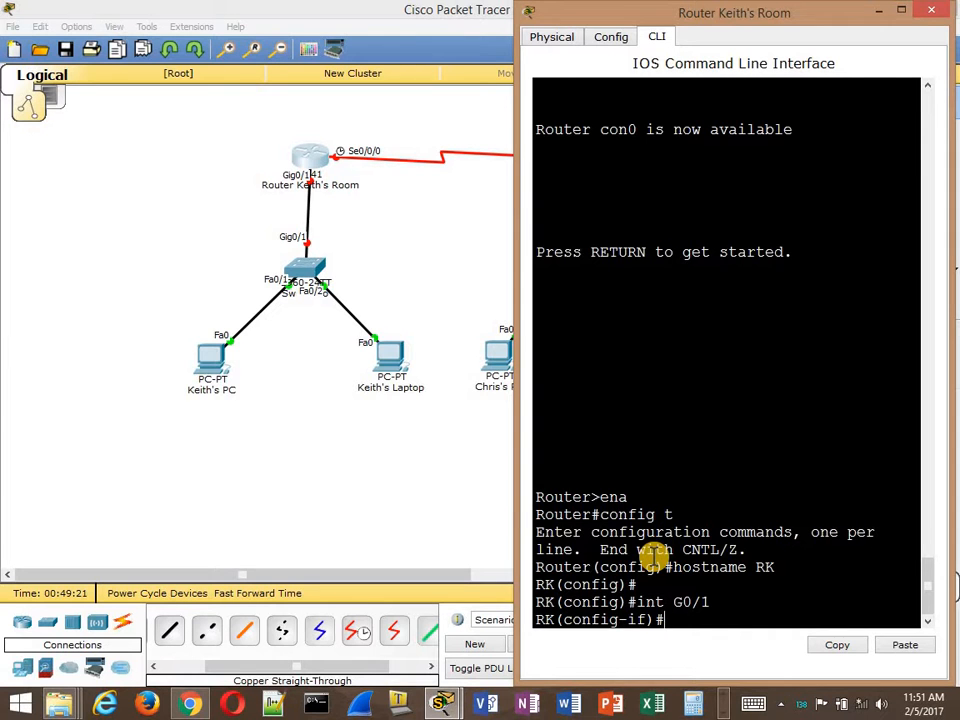
Step: List all commands available in interface configuration mode and examine them in a widened window, then restore the view of the first room's topology
type("?")
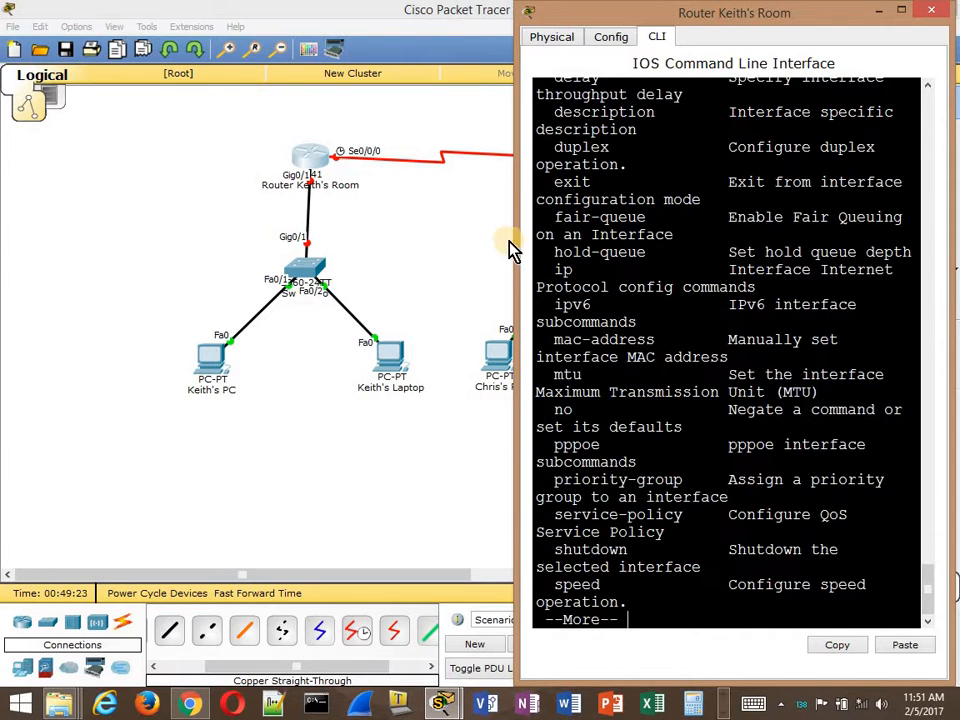
left_click_drag(516, 238, 149, 270)
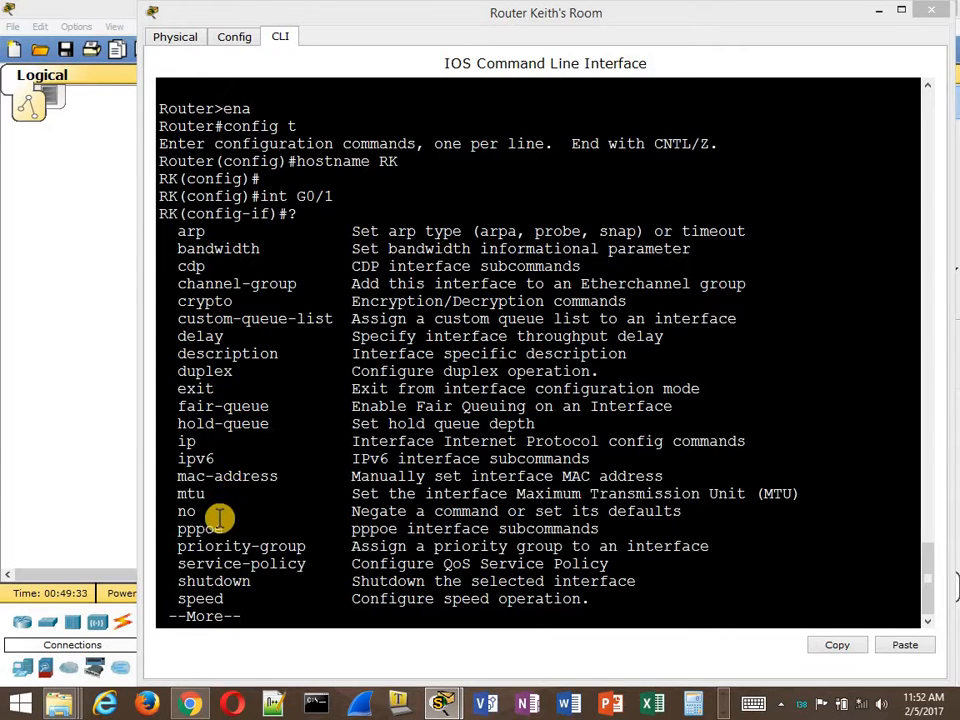
key("space")
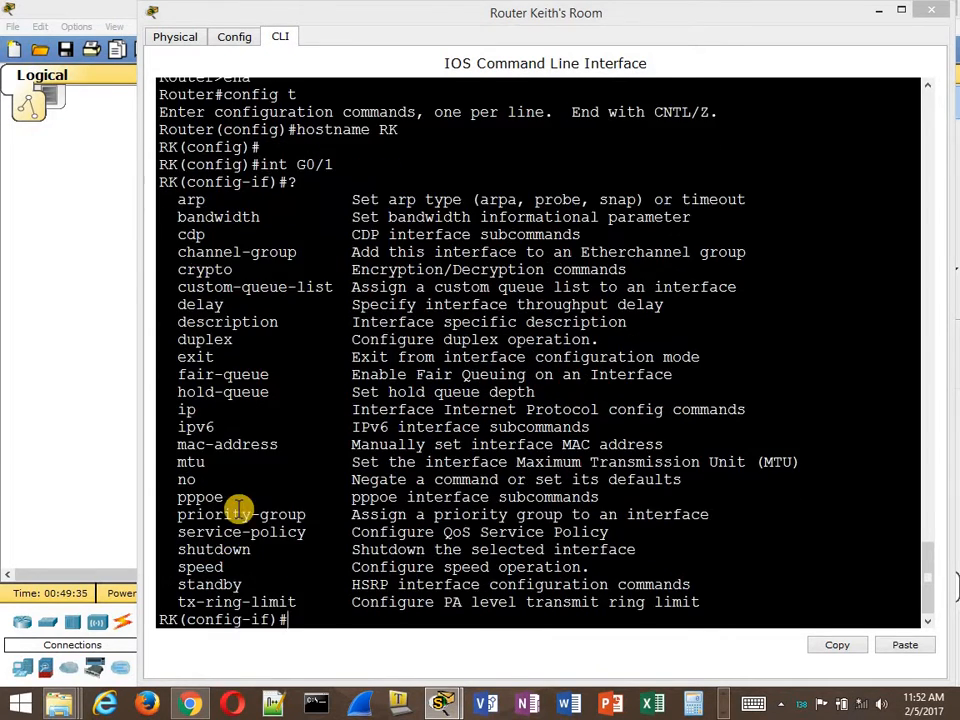
scroll(249, 493, "up", 2)
scroll(249, 493, "down", 2)
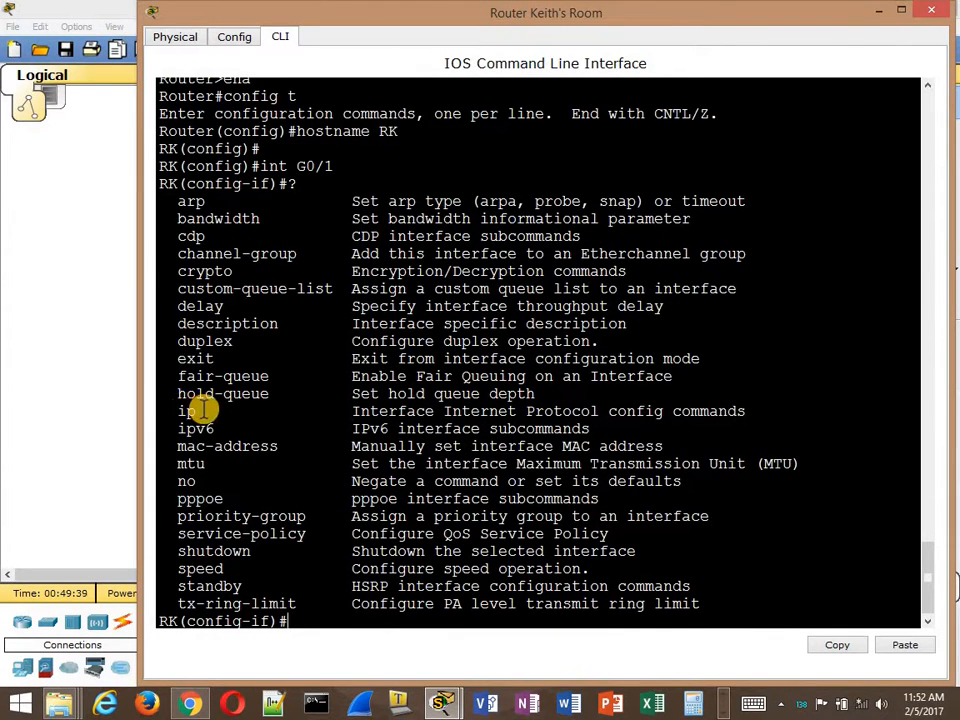
key("super+c")
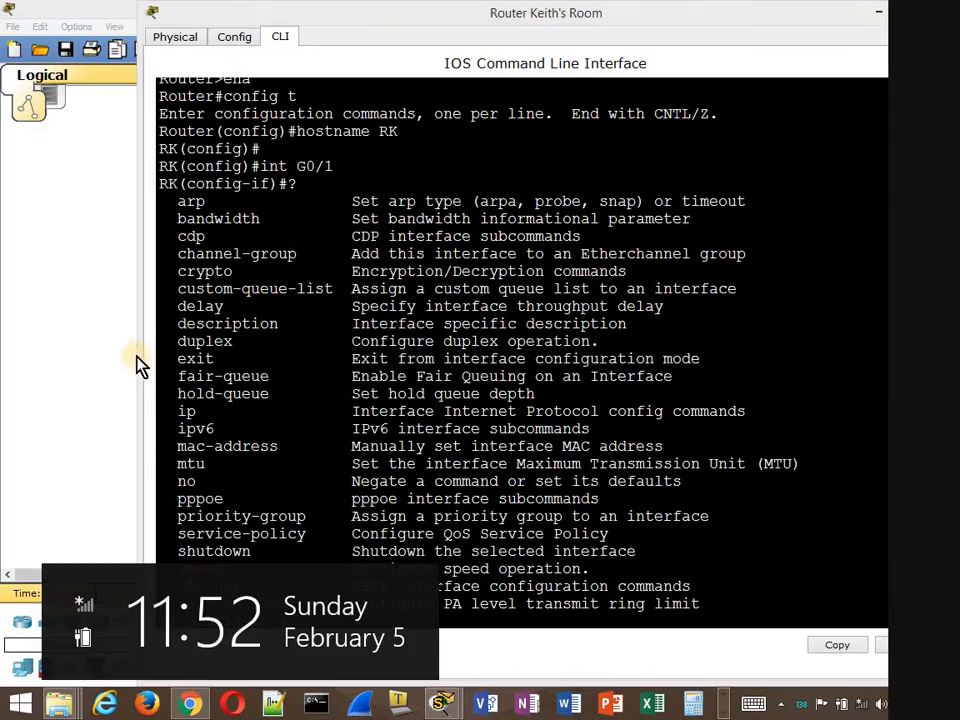
left_click(197, 343)
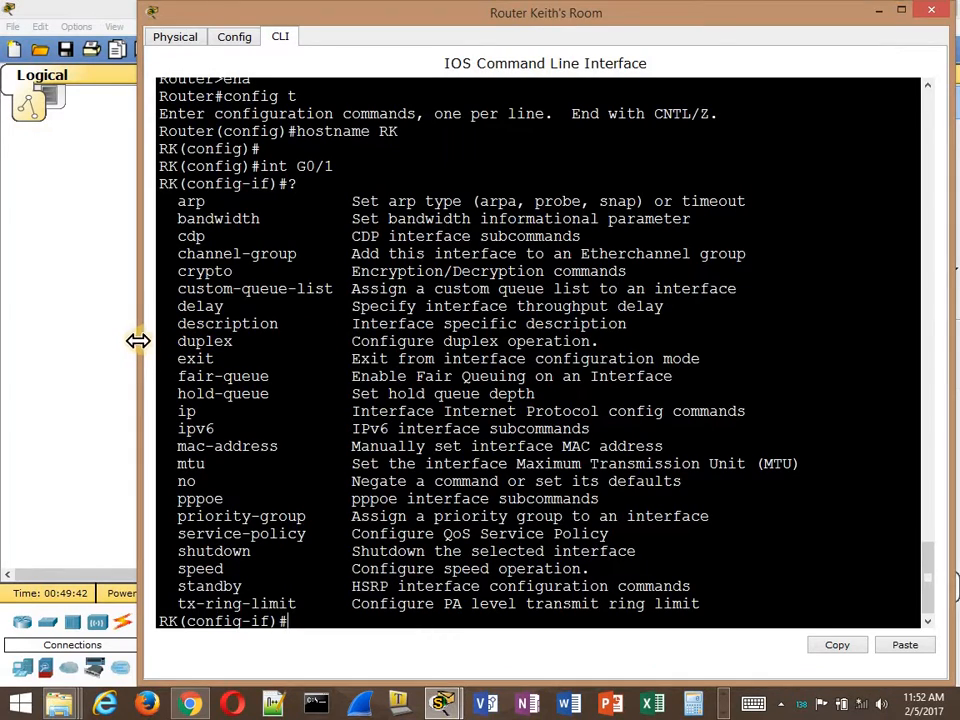
left_click_drag(137, 339, 452, 321)
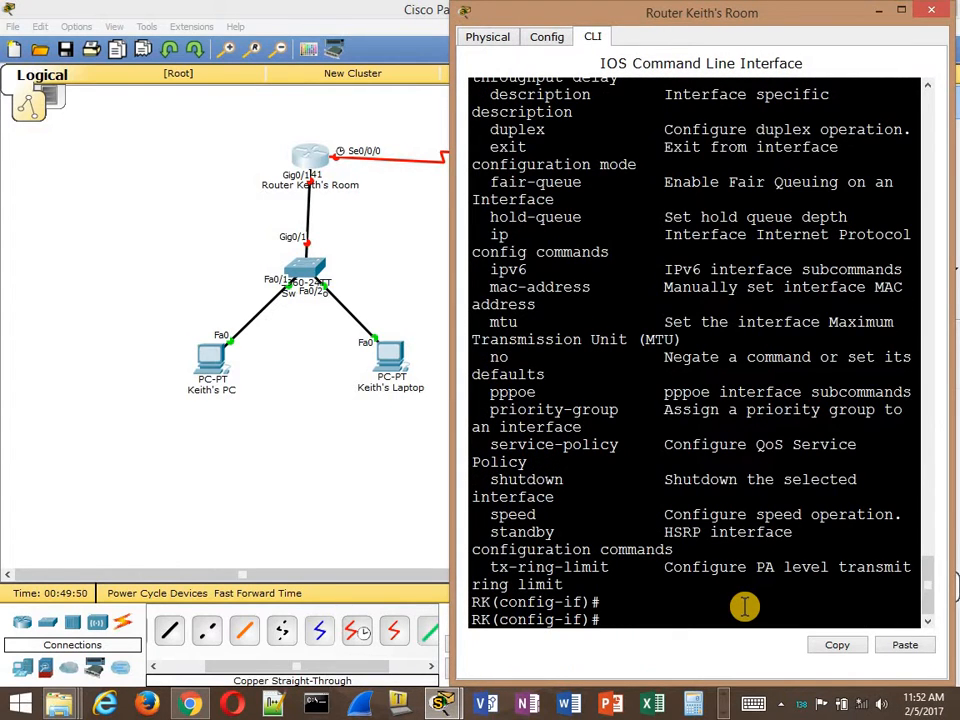
Step: Browse back and forth through the previously entered commands in the router's command history
key("Up")
key("Down")
key("Up")
key("Up")
key("Down")
key("Down")
key("Up")
key("Up")
key("Down")
key("Down")
key("Up")
key("Down")
key("Up")
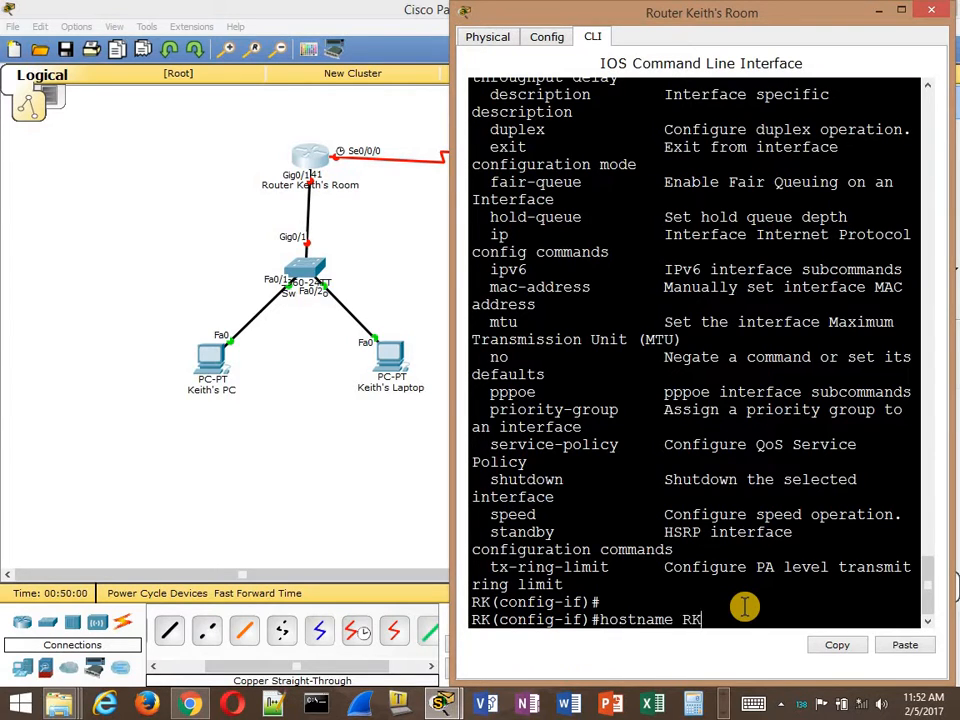
key("Up")
key("Down")
key("Down")
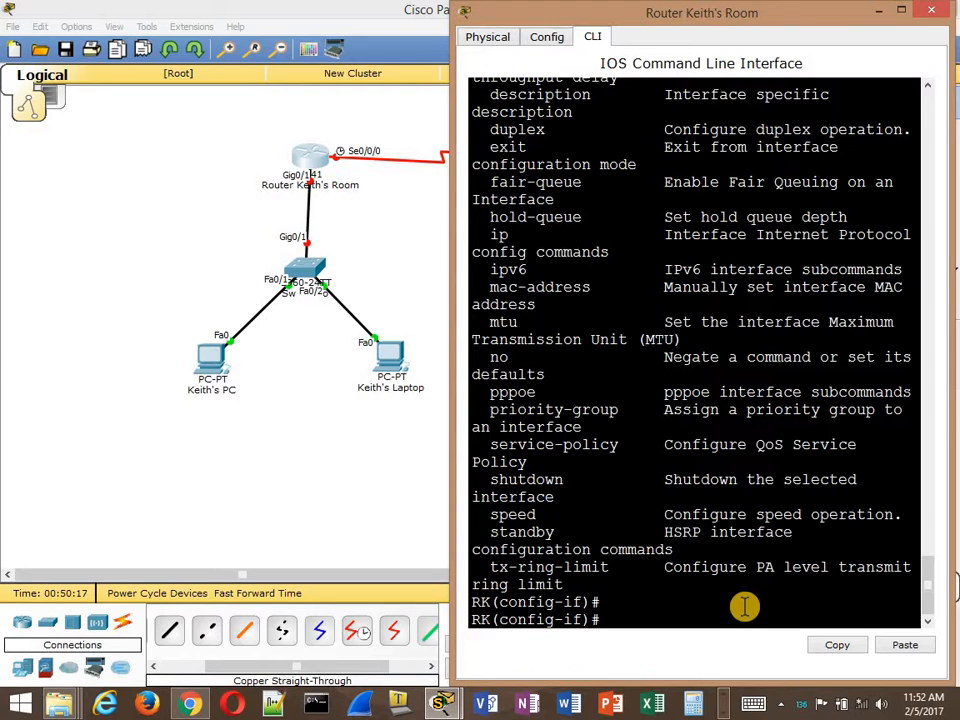
type("int G0/1")
key("BackSpace")
key("BackSpace")
key("BackSpace")
key("BackSpace")
key("BackSpace")
key("BackSpace")
key("BackSpace")
type("192.1")
key("BackSpace")
key("BackSpace")
key("BackSpace")
key("BackSpace")
key("BackSpace")
Step: Assign 192.168.1.254 with mask 255.255.255.0 to interface G0/1, consulting the inline help for each argument, and enable the interface with no shut
type("ip add ?")
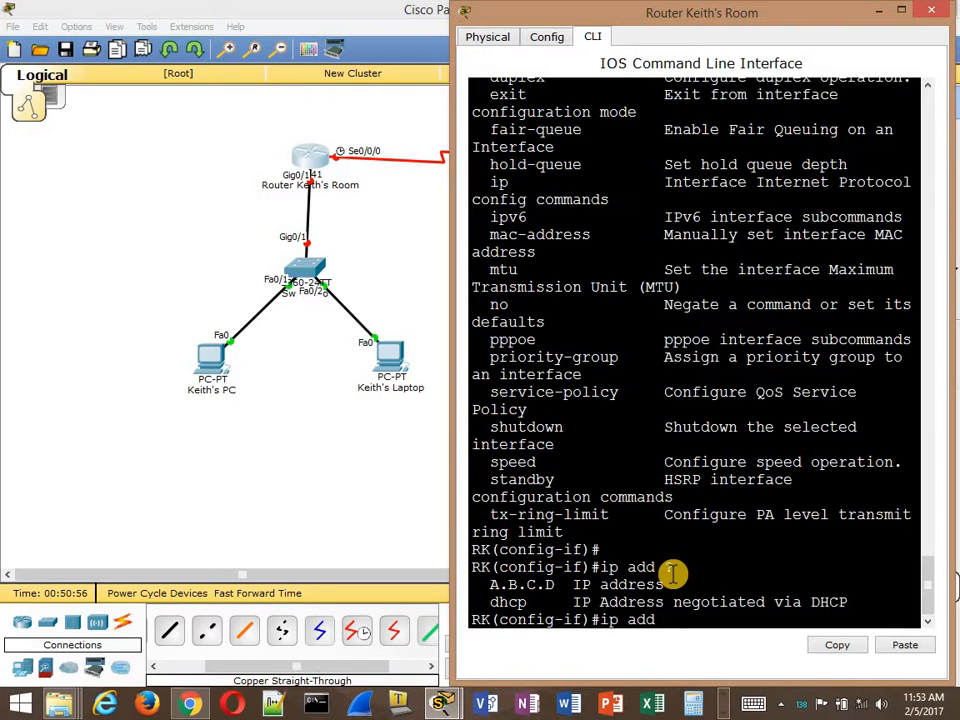
type("192.168.1.254")
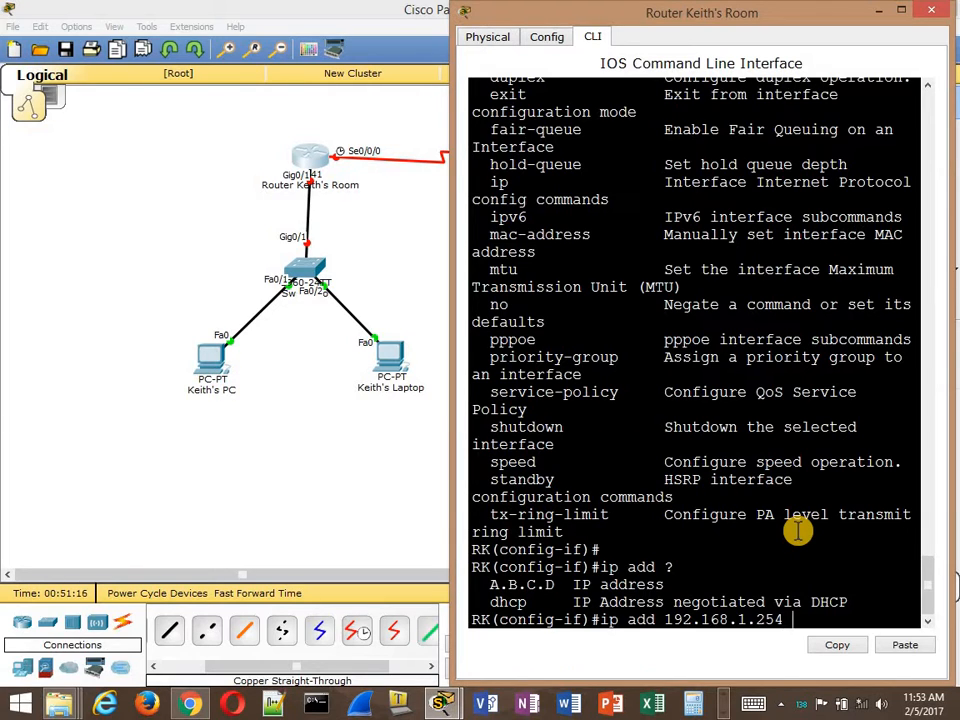
type("?")
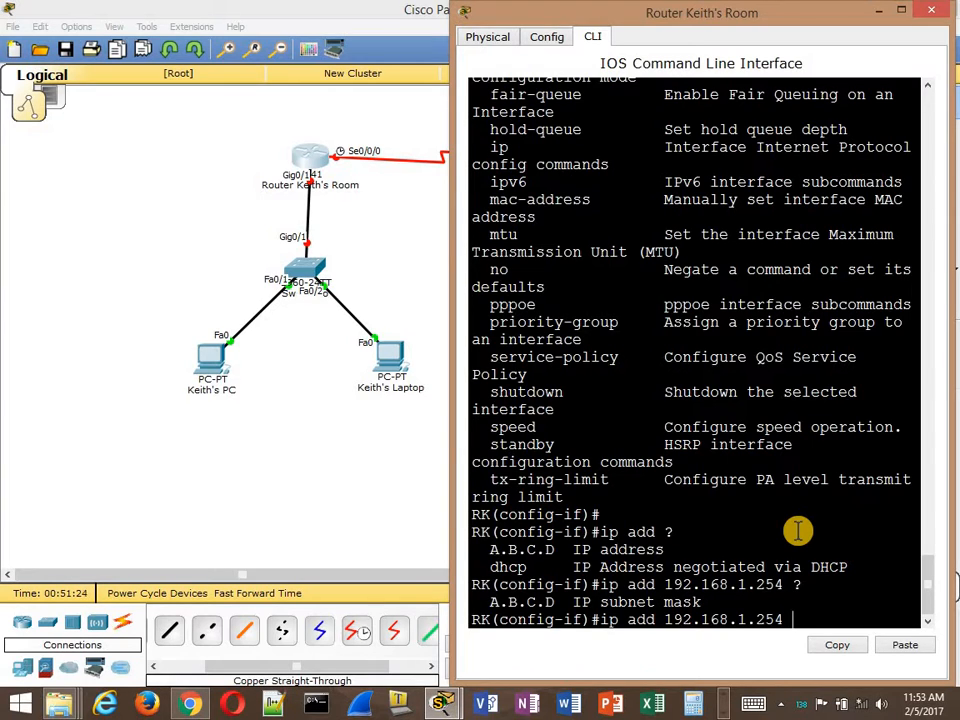
type("255.255.255.0")
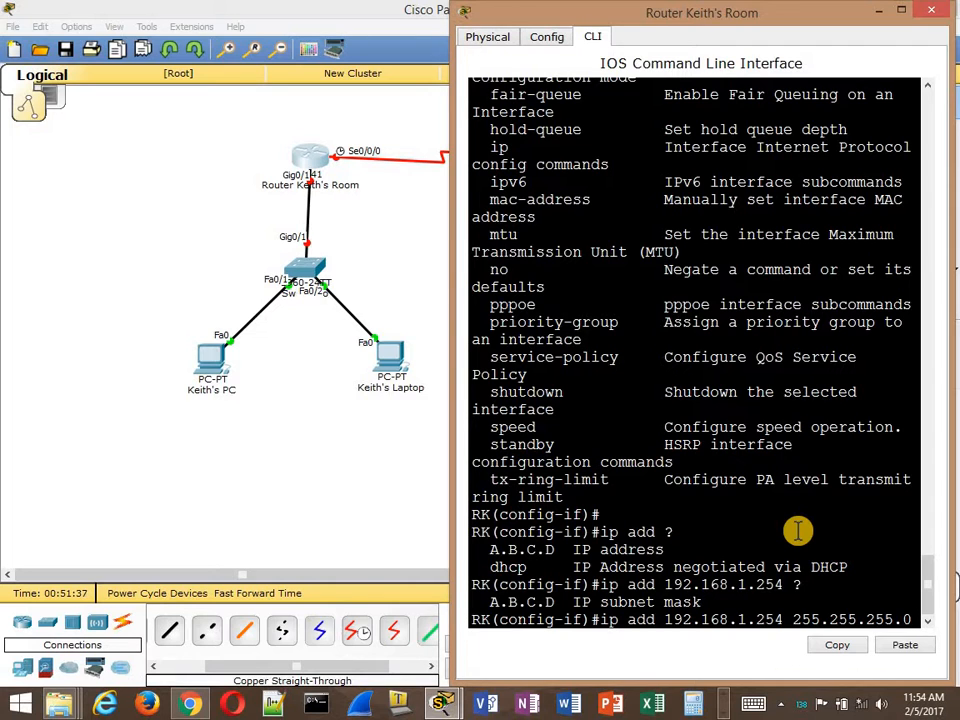
type("?")
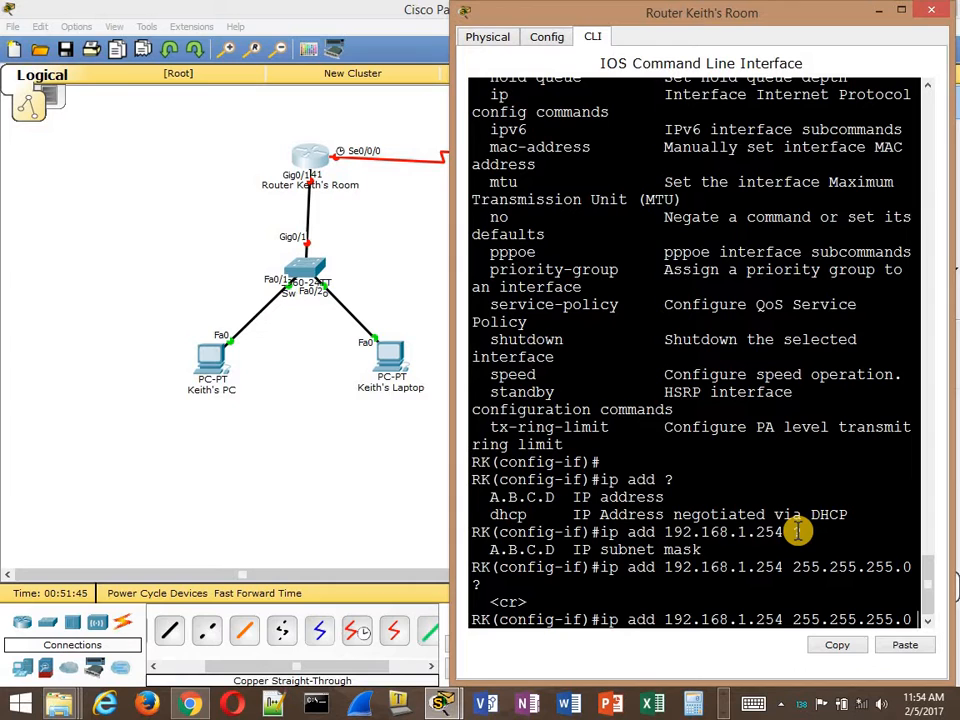
key("Return")
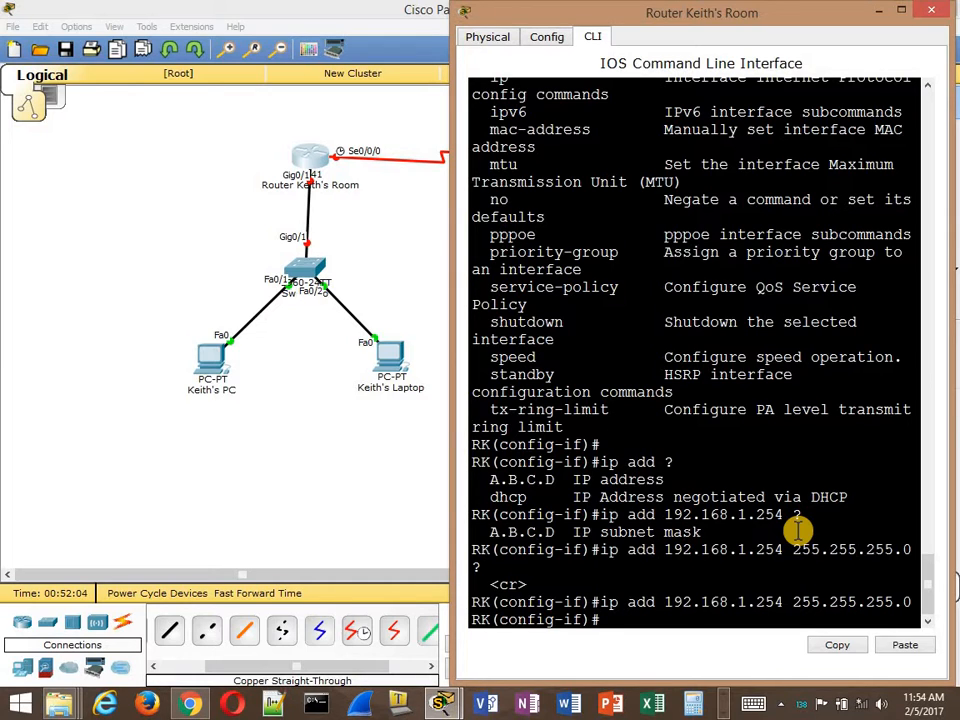
type("no shut")
key("Return")
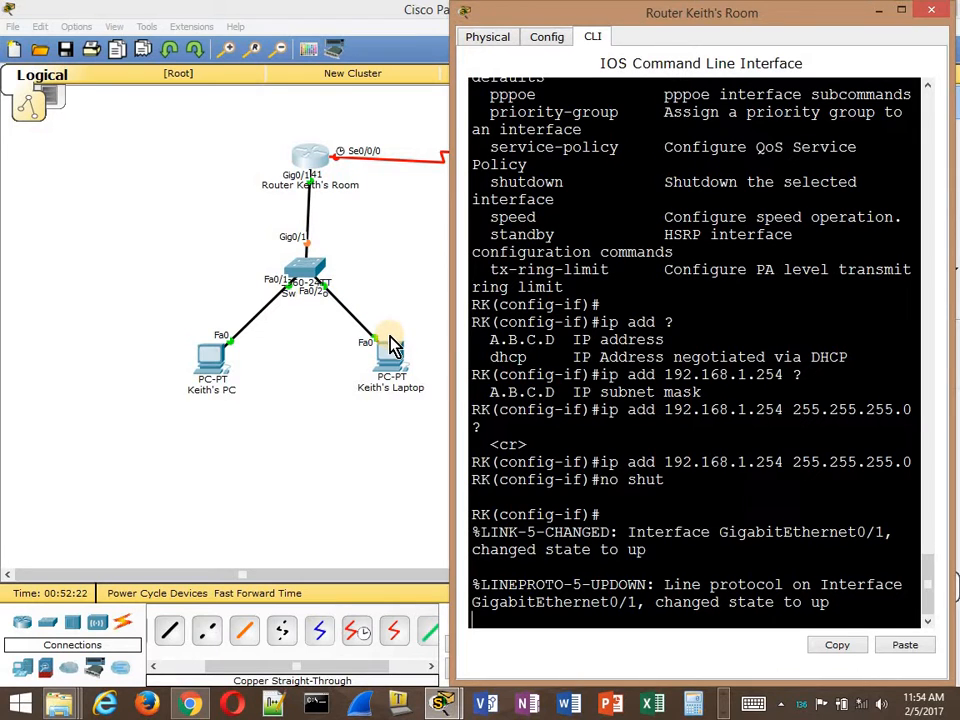
Step: Open the Command Prompt on the first room's PC, with its window placed beside the router and switch
left_click(208, 358)
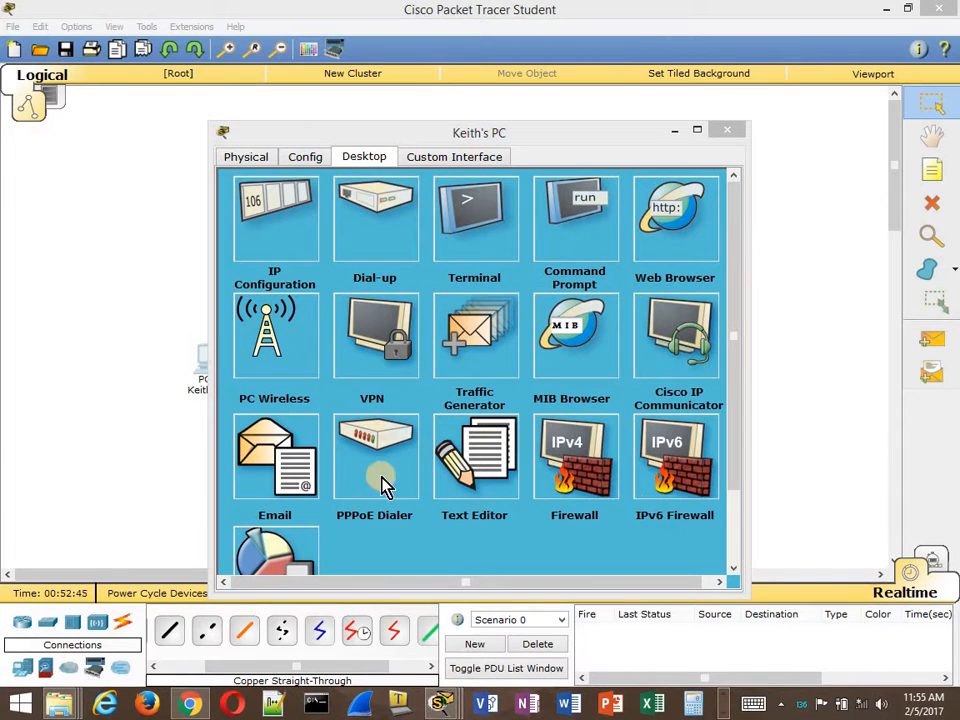
left_click(722, 710)
left_click(650, 690)
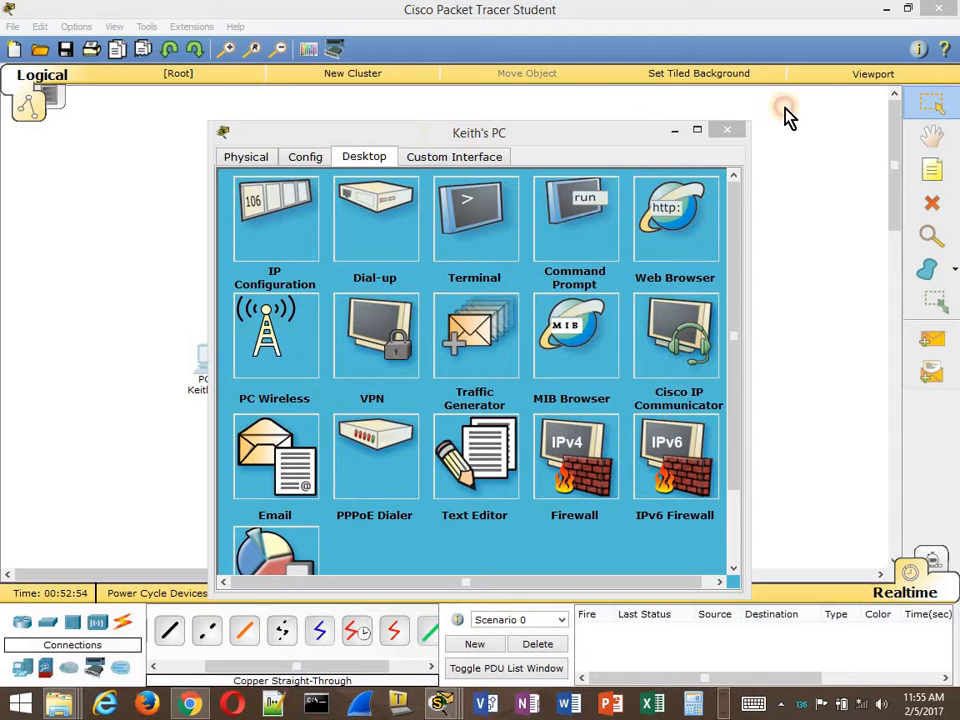
left_click_drag(785, 117, 535, 144)
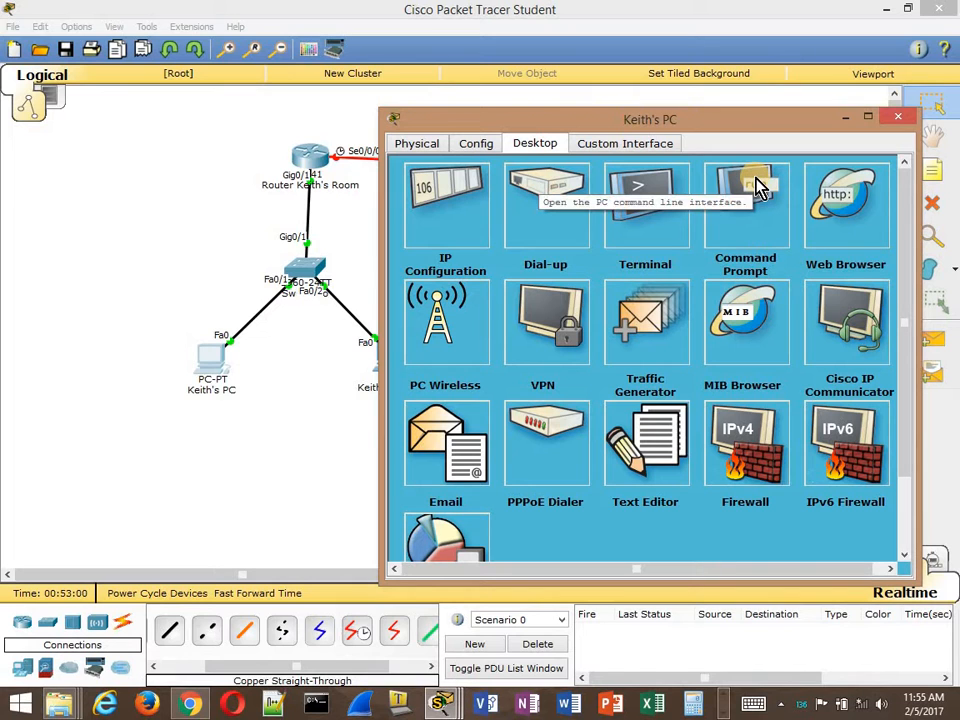
left_click(740, 234)
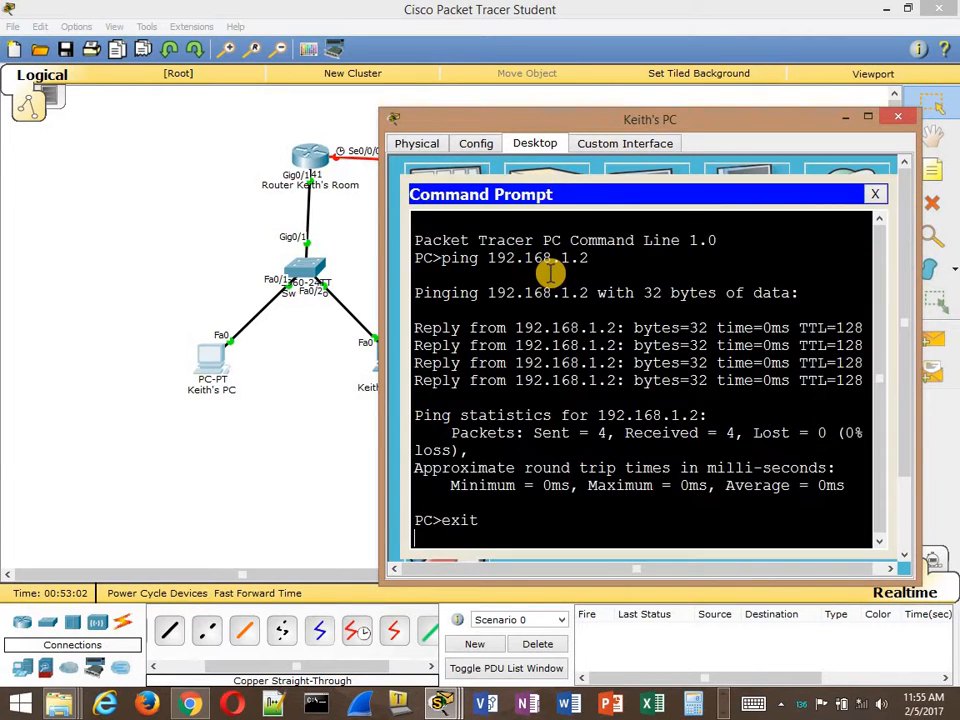
key("Return")
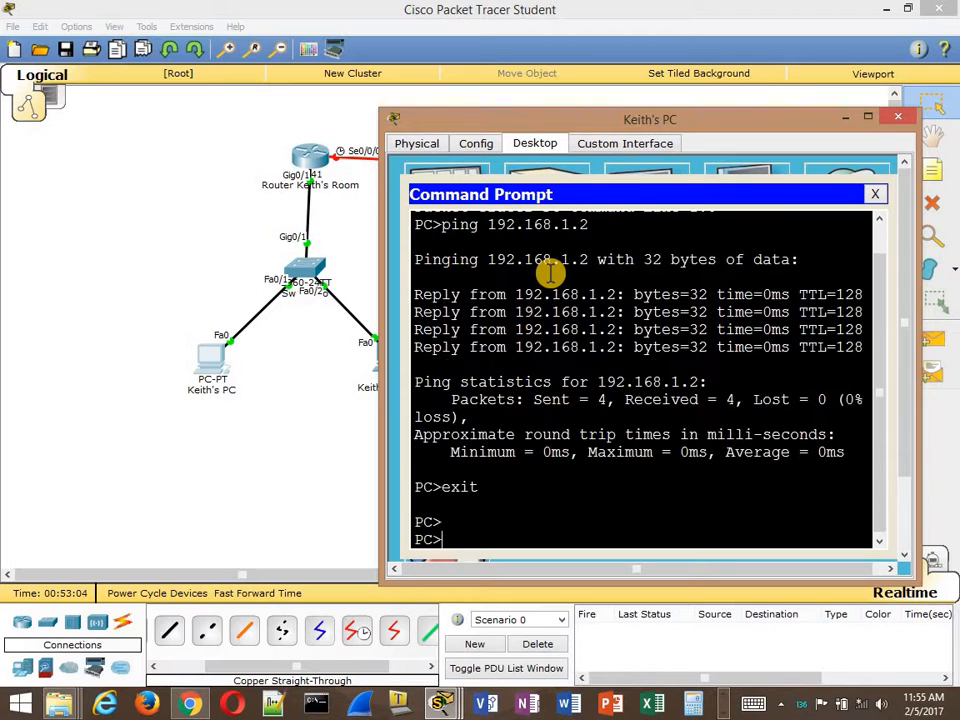
Step: Ping the router's address 192.168.1.254 twice from the first room's PC
type("ping 192.168.")
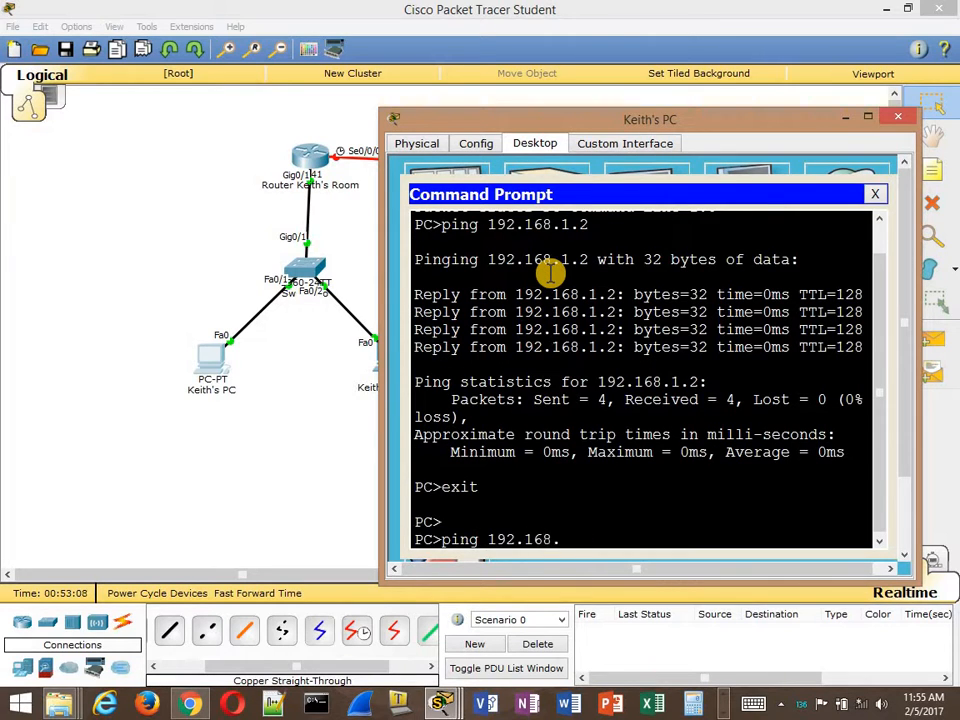
type("1..2")
key("BackSpace")
type("254")
key("Return")
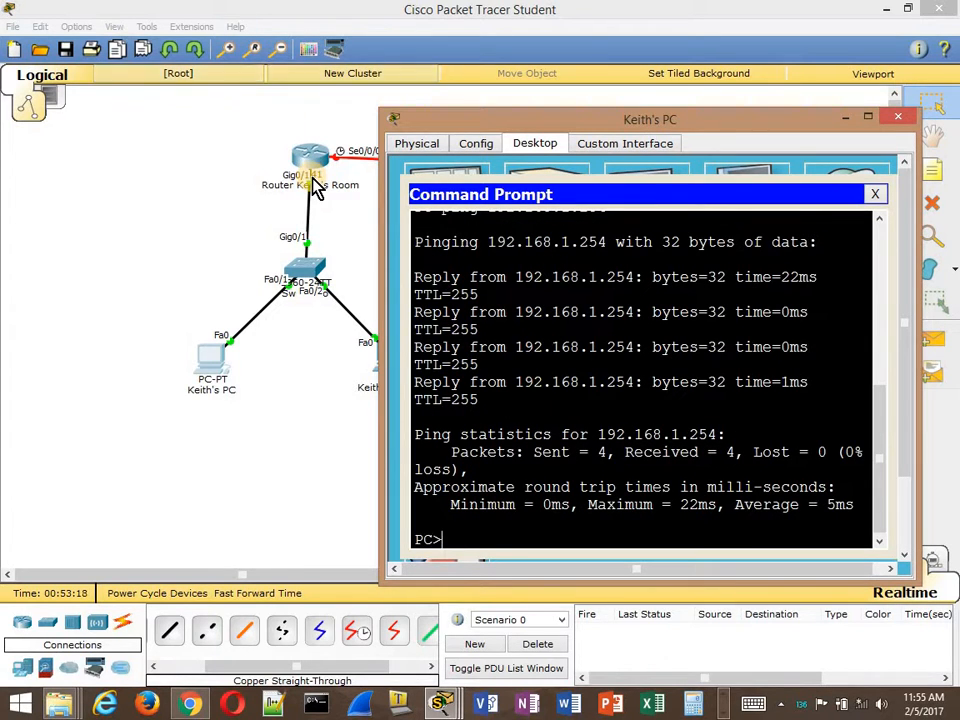
key("Up")
key("Return")
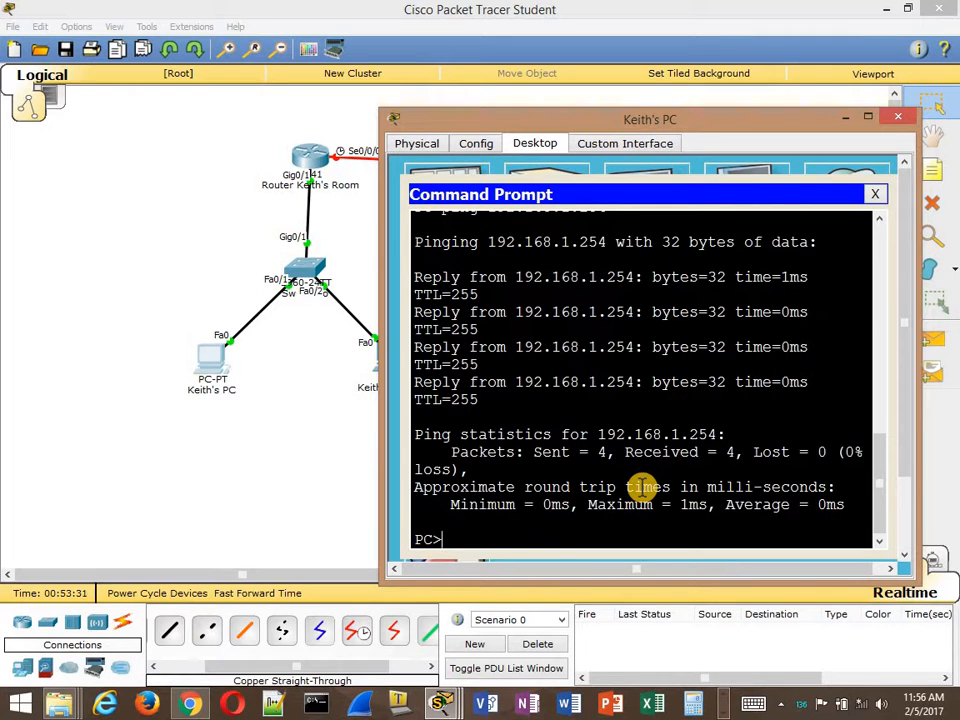
Step: Ping 0.0.0.0 from the first room's PC, and close its Command Prompt and device window
type("ping 0.0.0.0")
key("Return")
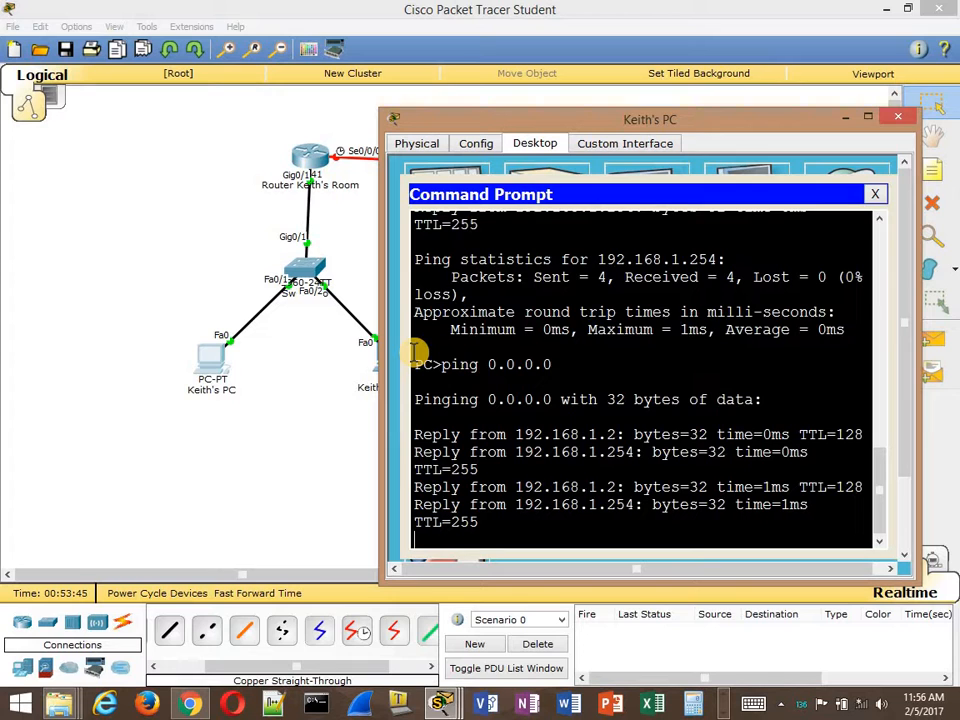
left_click(875, 194)
left_click(897, 117)
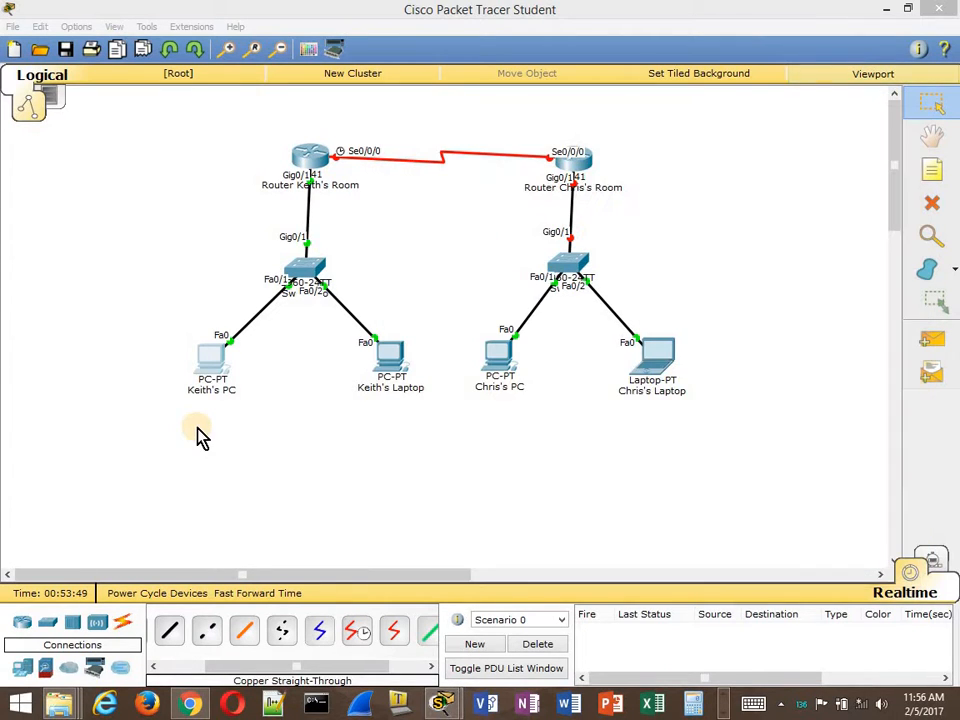
Step: Move the second room's laptop slightly closer to that room's PC
left_click_drag(654, 370, 627, 358)
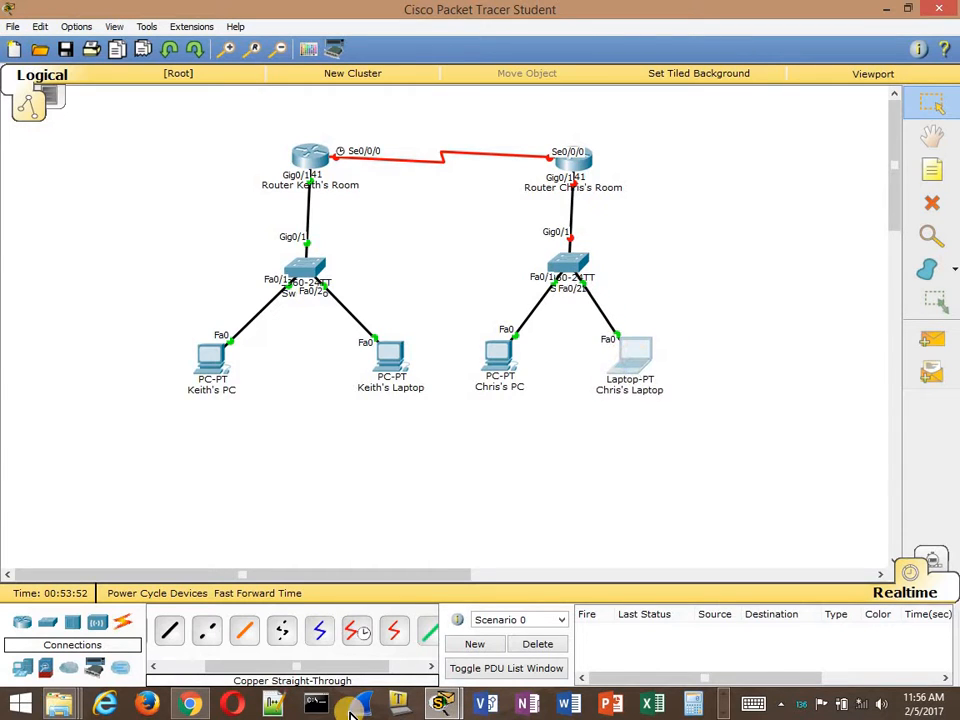